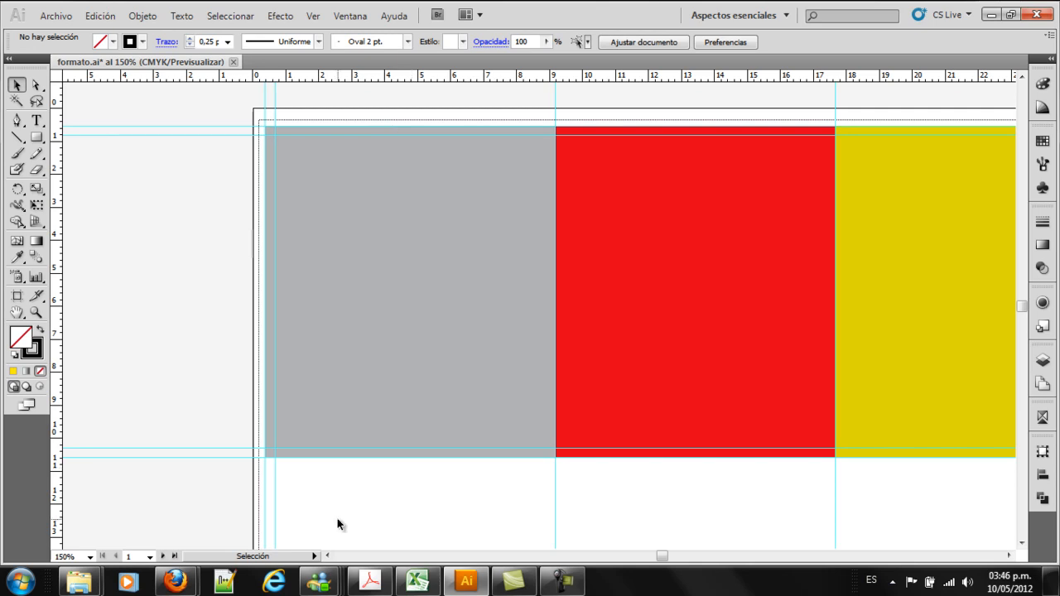
Duplicate the gray, red and yellow panels with their marks directly below the originals, inside the first artboard
key("z")
left_click(662, 282, "alt")
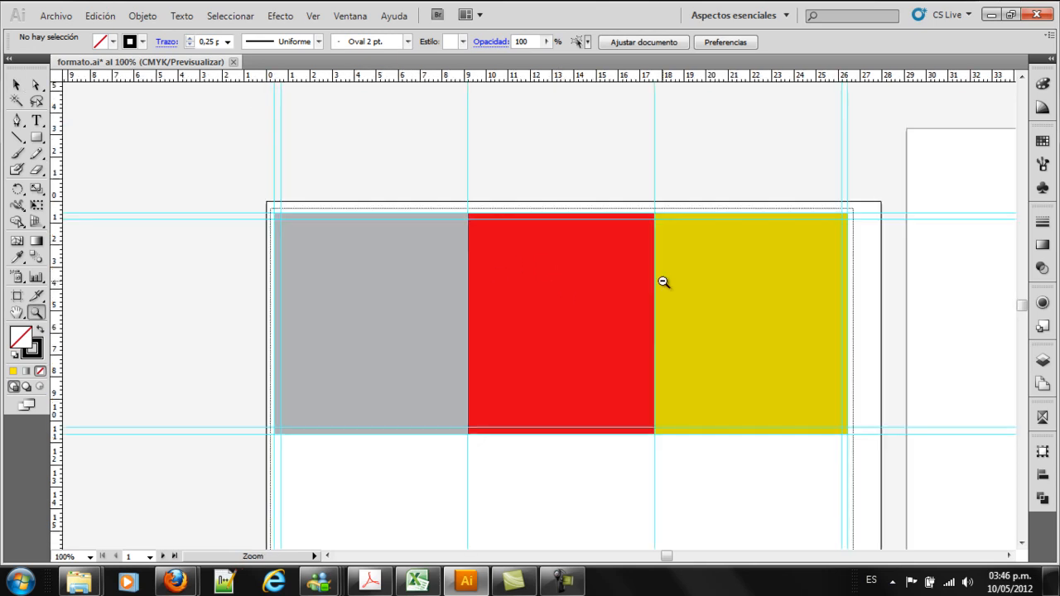
left_click_drag(658, 309, 640, 241)
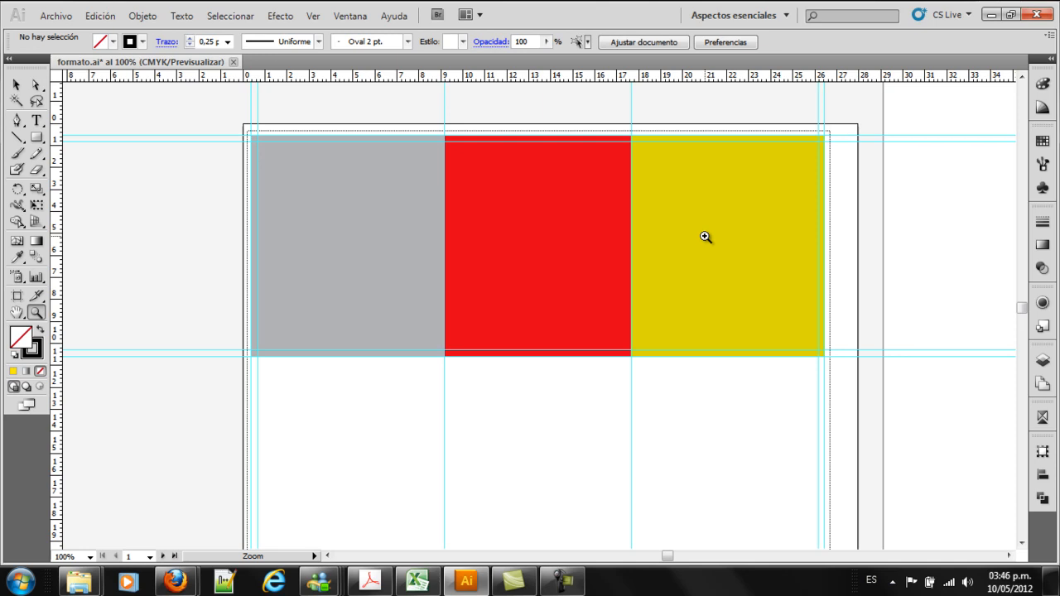
scroll(705, 237, "down", 1)
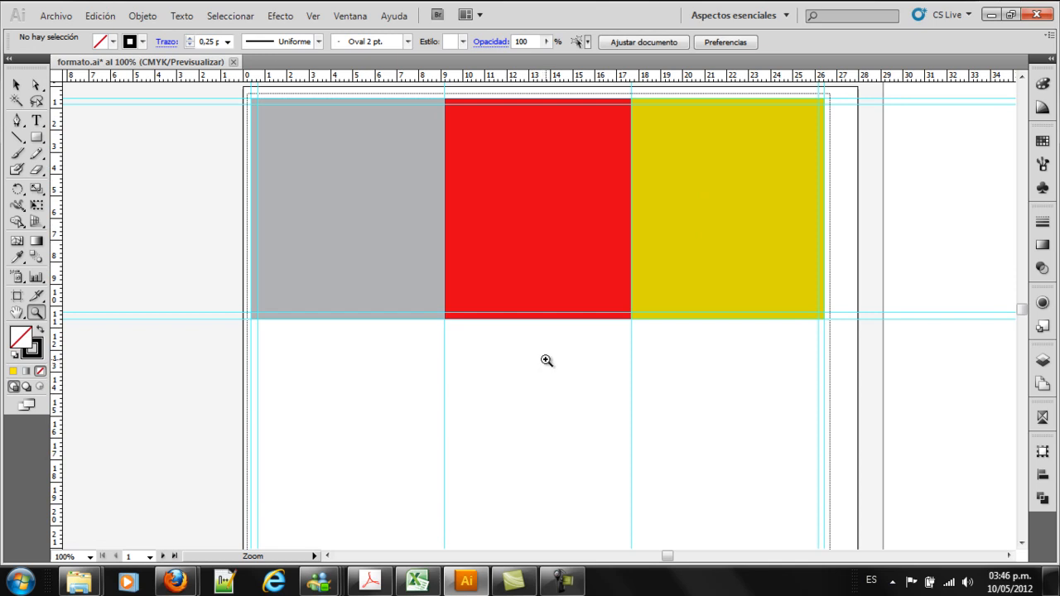
scroll(547, 362, "down", 1)
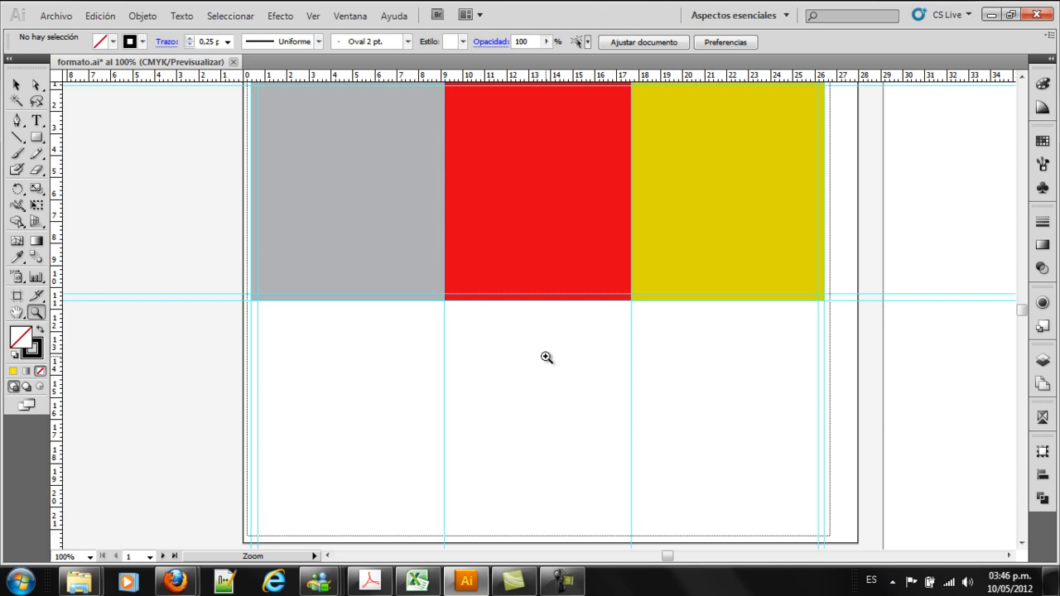
left_click(549, 357, "alt")
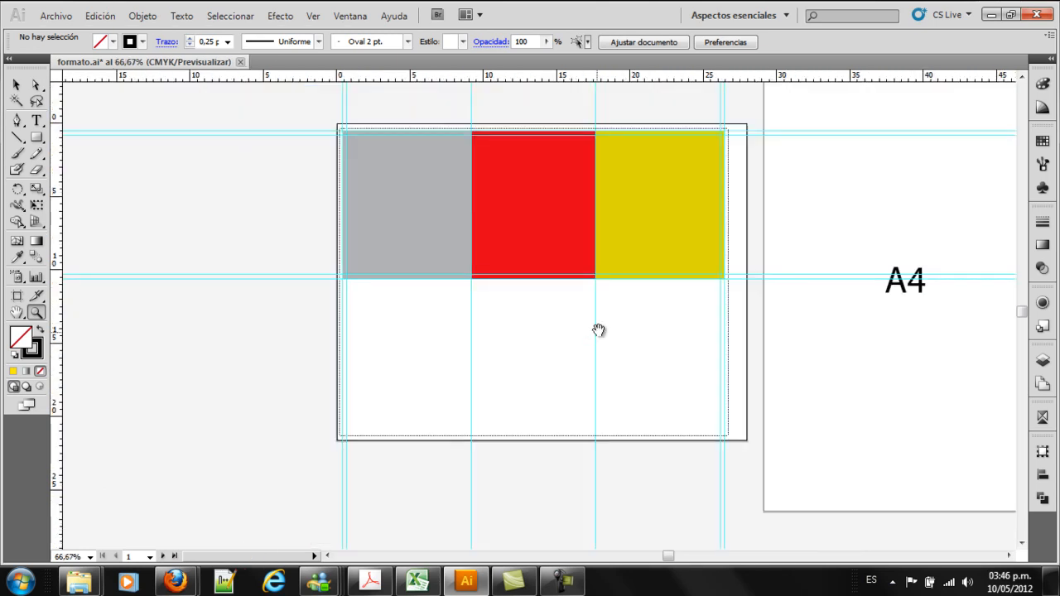
left_click_drag(605, 325, 557, 346)
left_click(17, 84)
left_click_drag(246, 106, 698, 324)
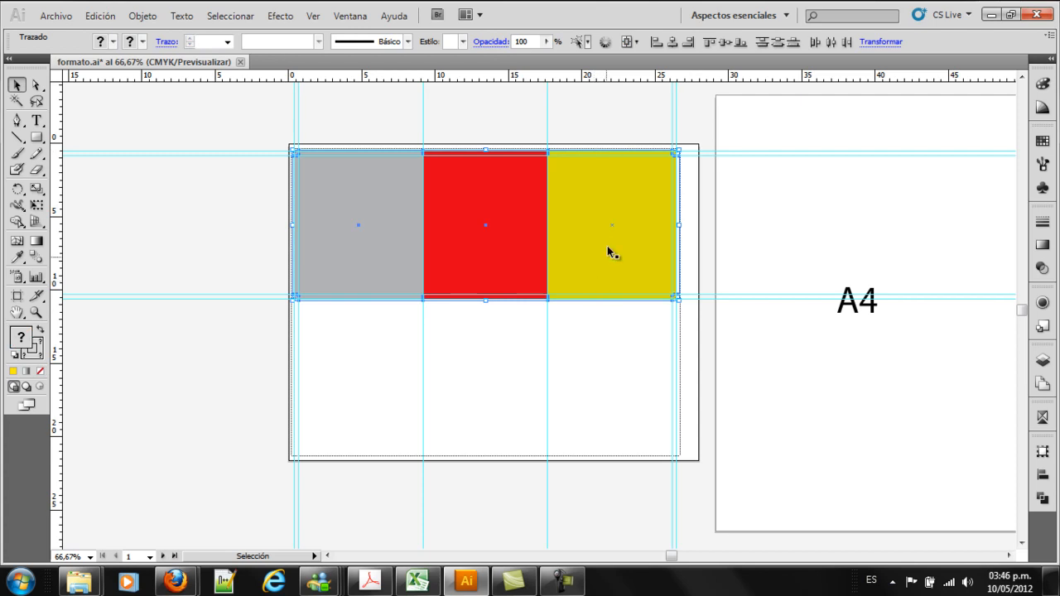
left_click_drag(247, 114, 722, 362)
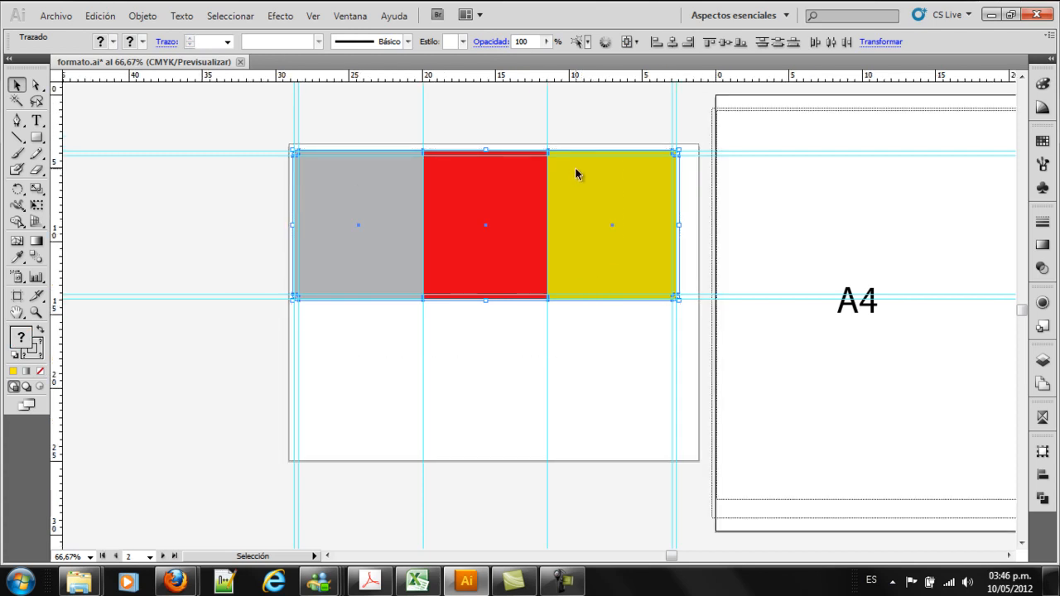
left_click(576, 168)
left_click(289, 137)
left_click_drag(268, 131, 684, 322)
left_click_drag(616, 214, 598, 359)
Delete the duplicated lower row of three coloured panels
key("z")
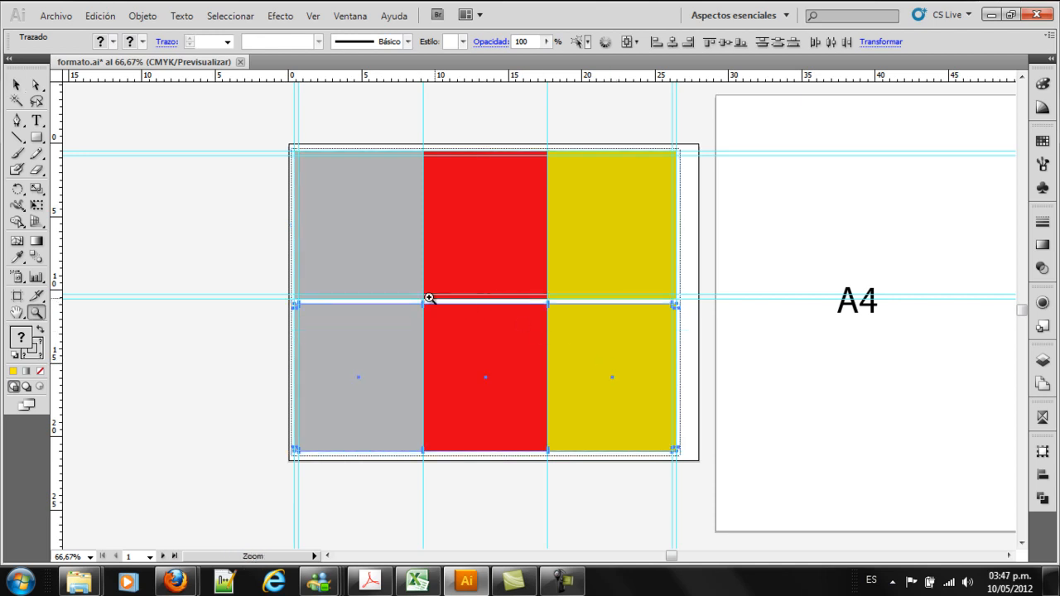
left_click_drag(207, 263, 736, 474)
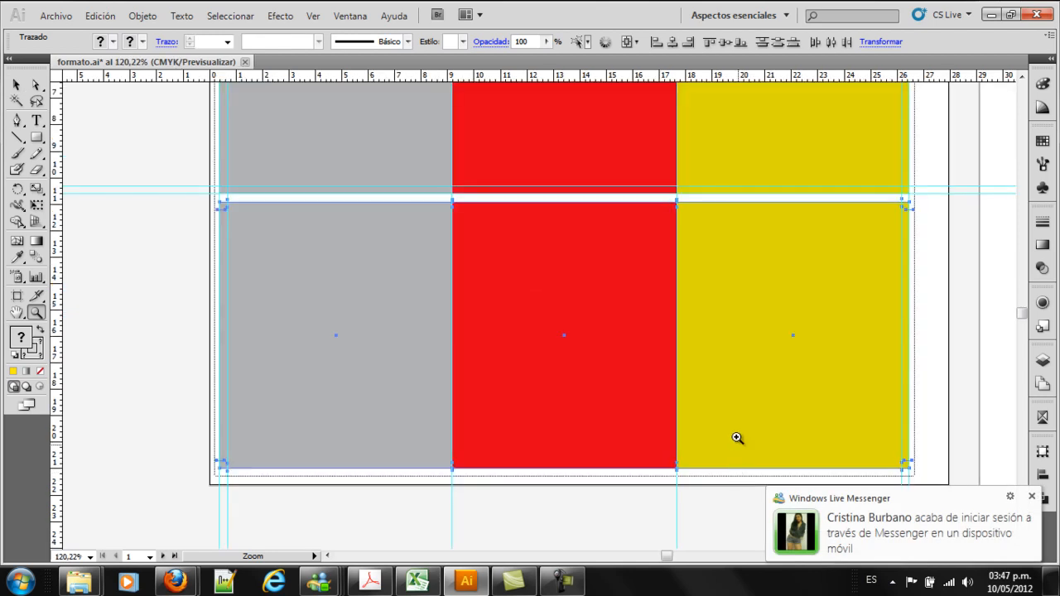
left_click(642, 317, "alt")
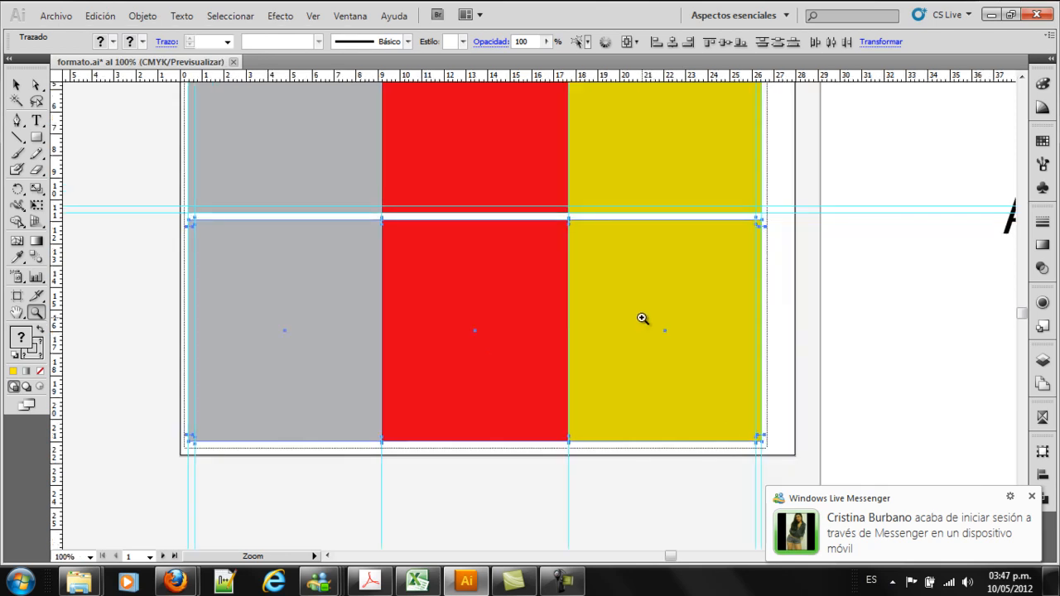
left_click(641, 317, "alt")
left_click_drag(601, 307, 666, 321)
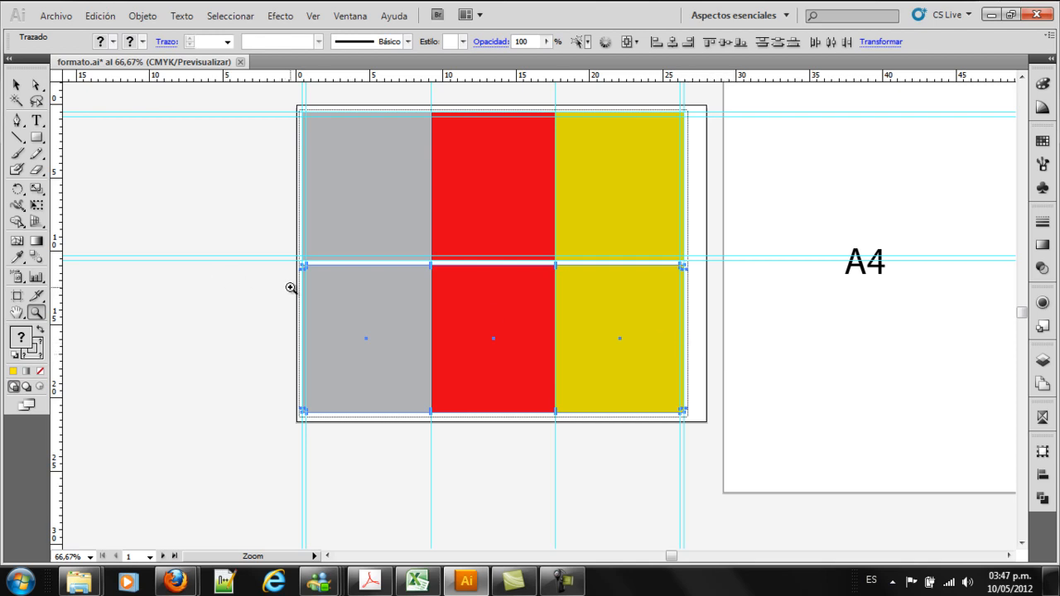
key("Delete")
Draw a rectangle across the three panels along the inner margin guides and fill it with blue
left_click_drag(261, 93, 755, 439)
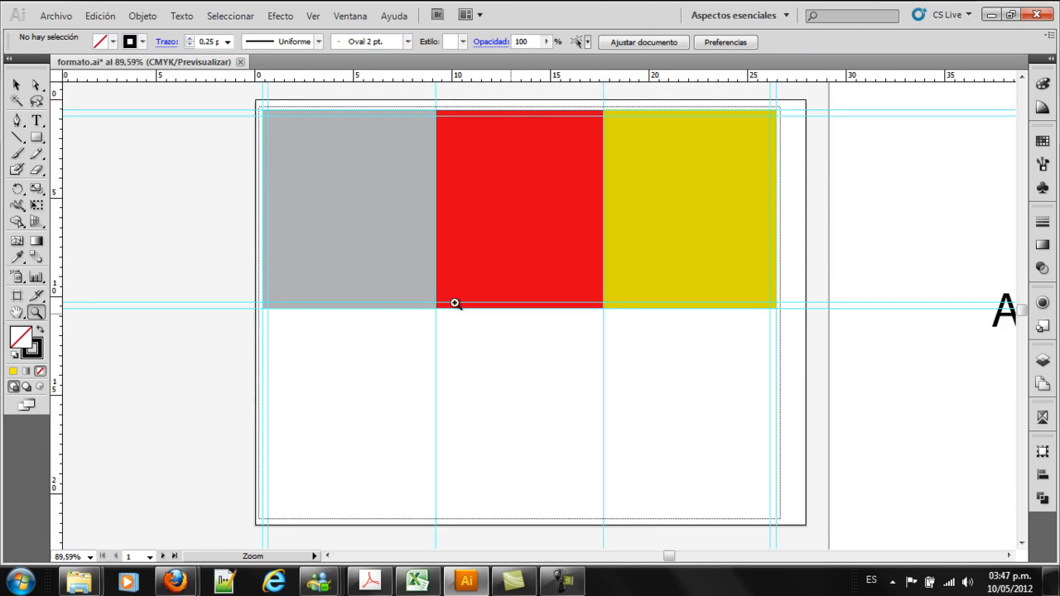
left_click(37, 137)
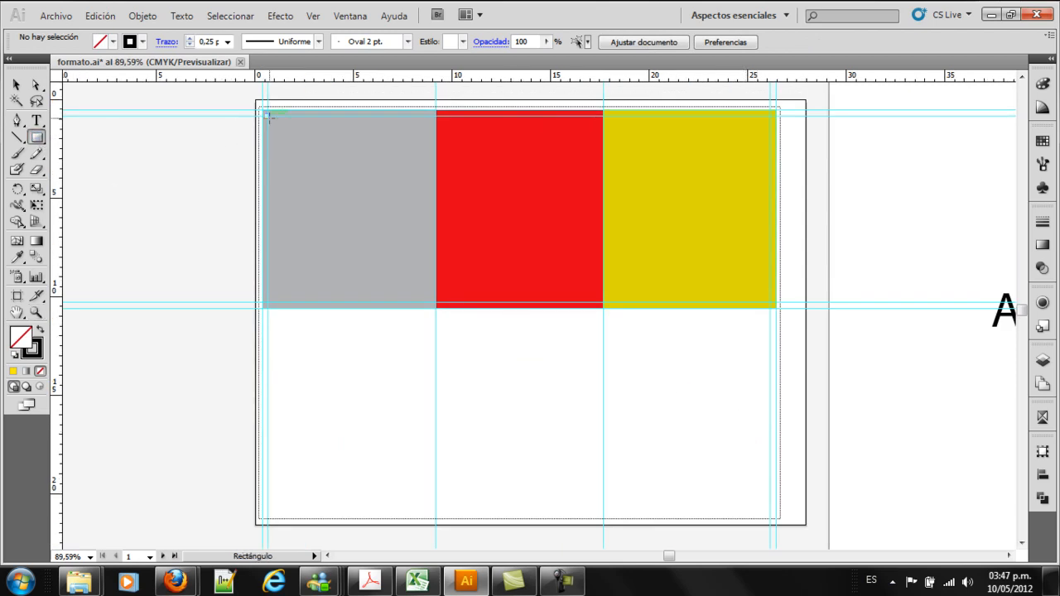
left_click_drag(268, 117, 770, 304)
key("v")
left_click(112, 41)
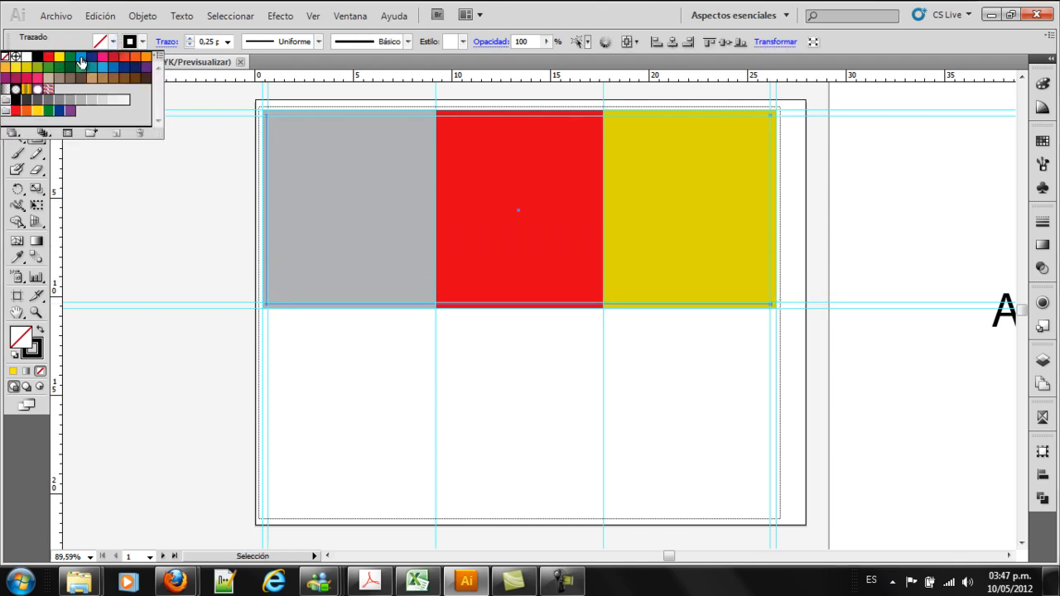
left_click(80, 63)
left_click(174, 150)
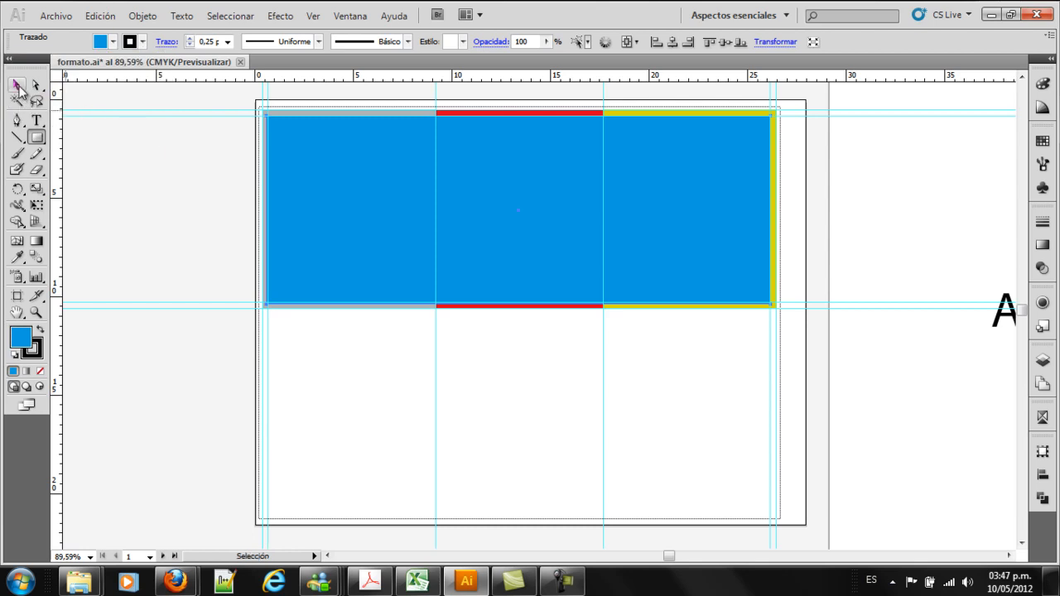
Remove the blue rectangle's stroke and fit its left and bottom edges to the inner margin guides
left_click(142, 41)
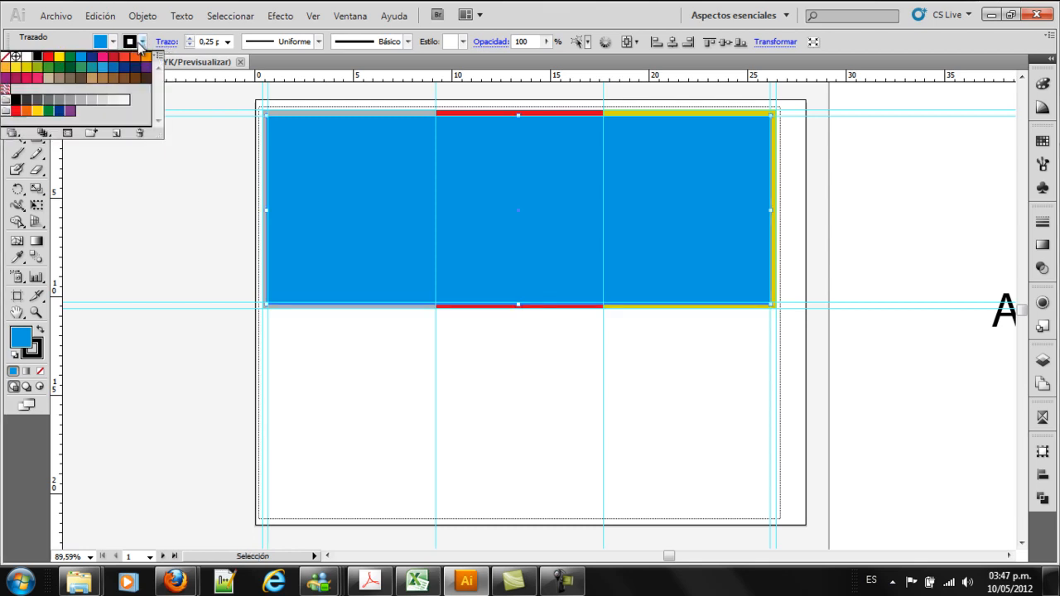
left_click(5, 56)
left_click(268, 210)
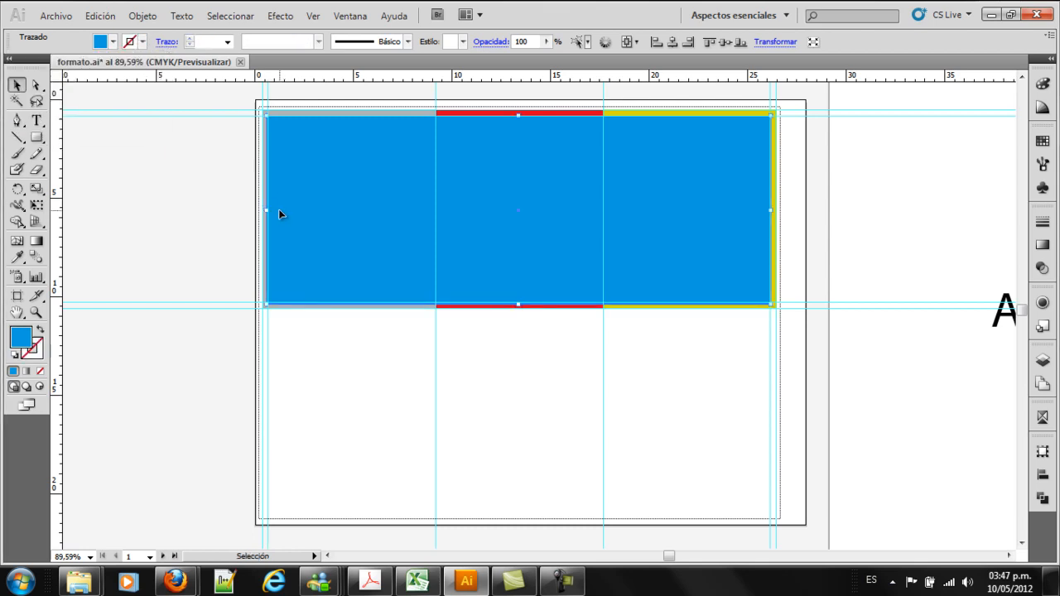
left_click_drag(267, 210, 269, 210)
left_click(181, 186)
left_click_drag(489, 249, 580, 370)
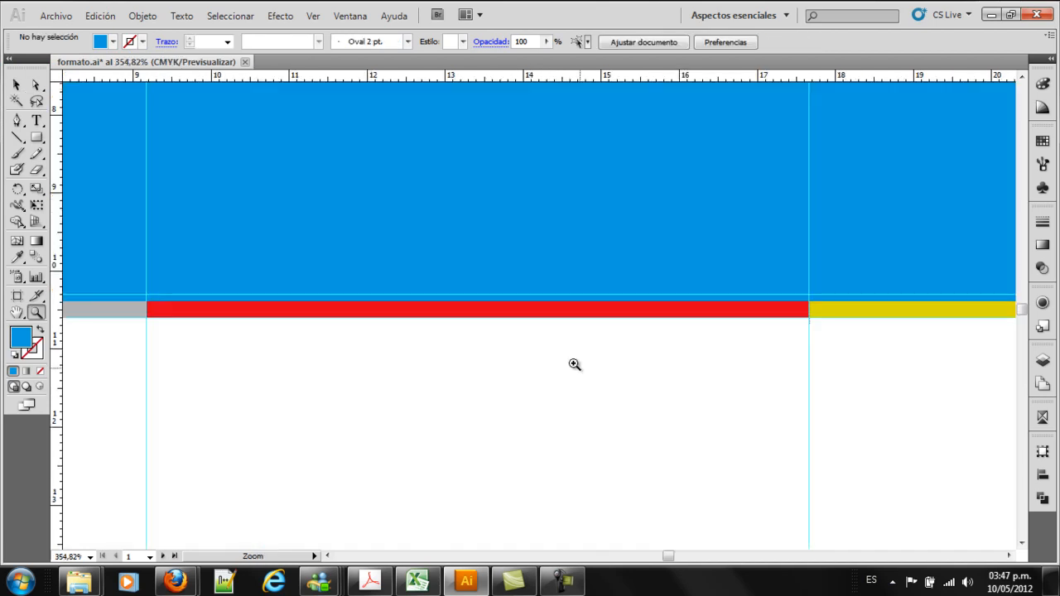
left_click(397, 218)
left_click_drag(478, 298, 479, 294)
left_click(519, 336)
Move the blue rectangle into the empty area below the three panels and delete it
key("z")
left_click(517, 218, "alt")
left_click(518, 217, "alt")
left_click(518, 215, "alt")
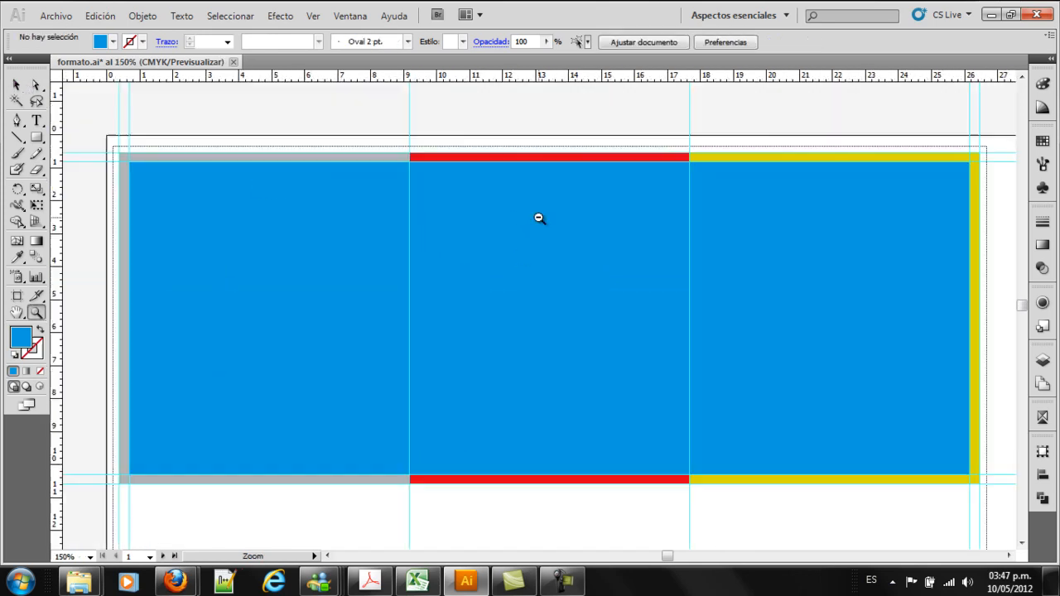
left_click(573, 298, "alt")
left_click(580, 306, "alt")
key("v")
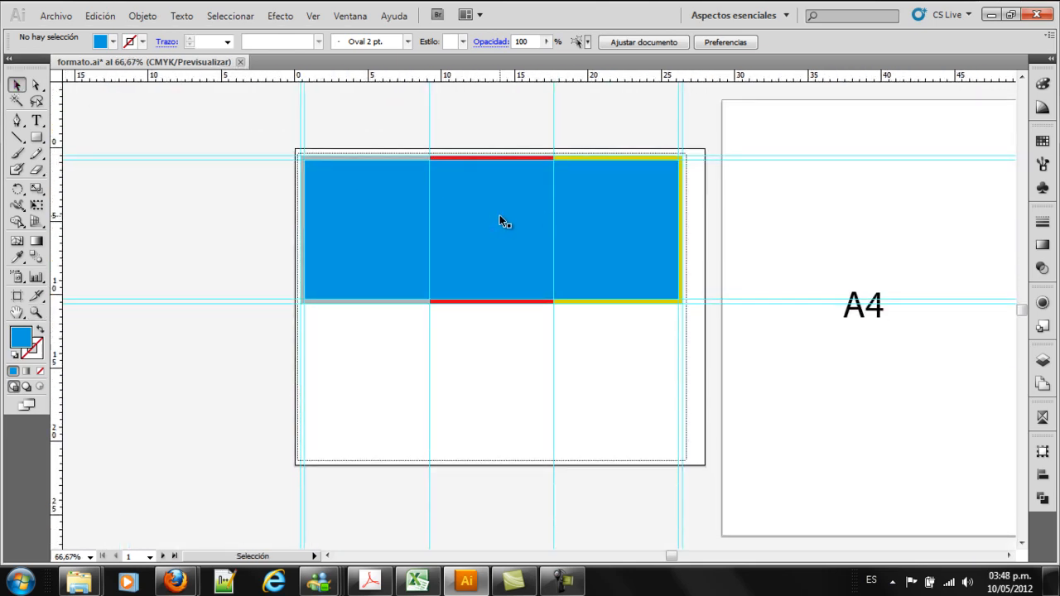
left_click_drag(500, 213, 503, 372)
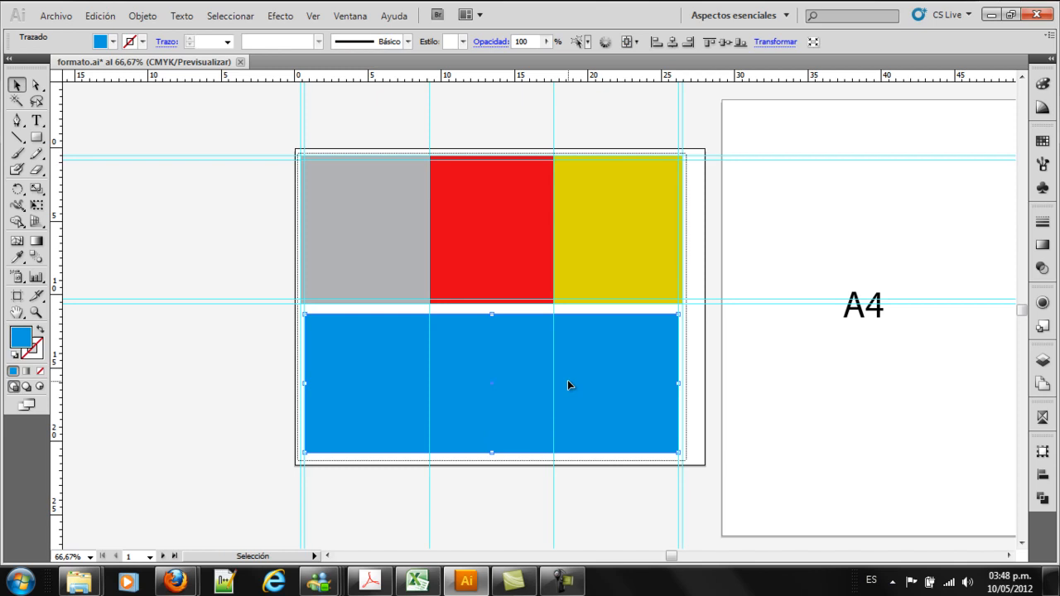
key("Delete")
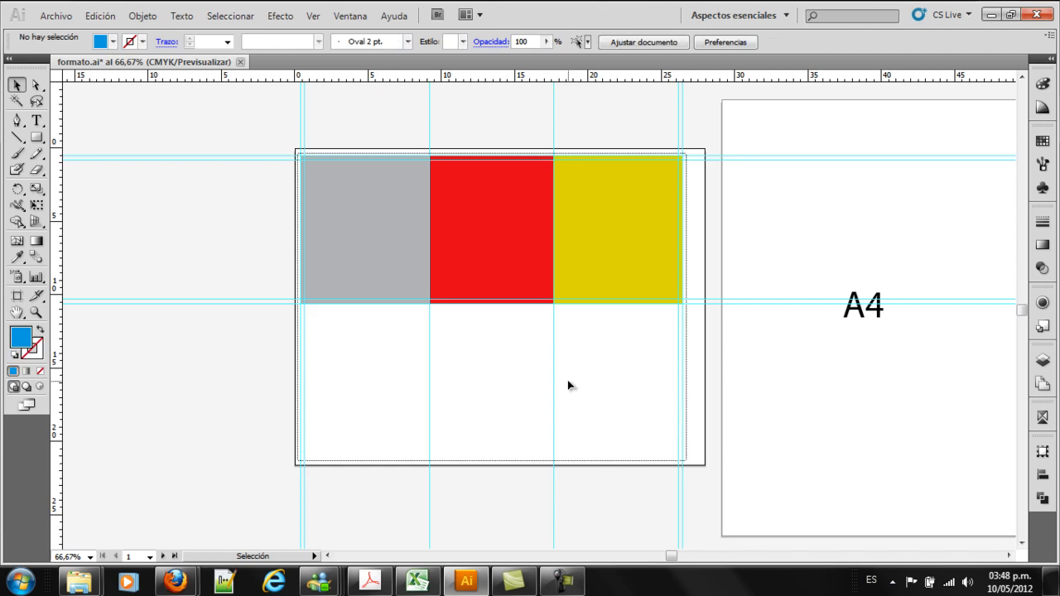
Try to create a rectangle 0,5 cm wide below the gray panel's lower-left corner, and undo it
key("z")
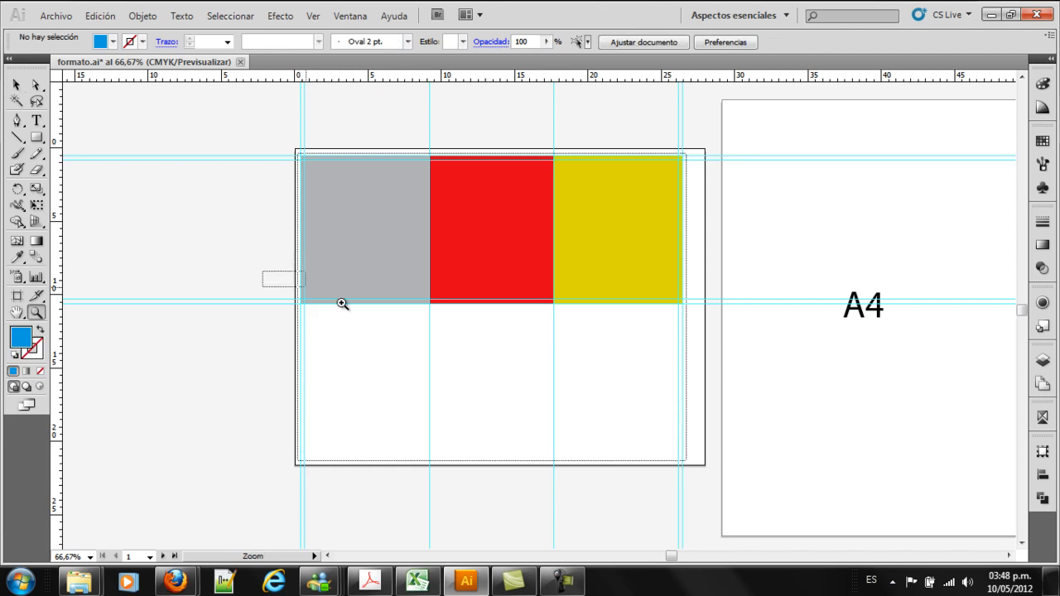
left_click_drag(262, 270, 516, 347)
left_click_drag(143, 240, 471, 381)
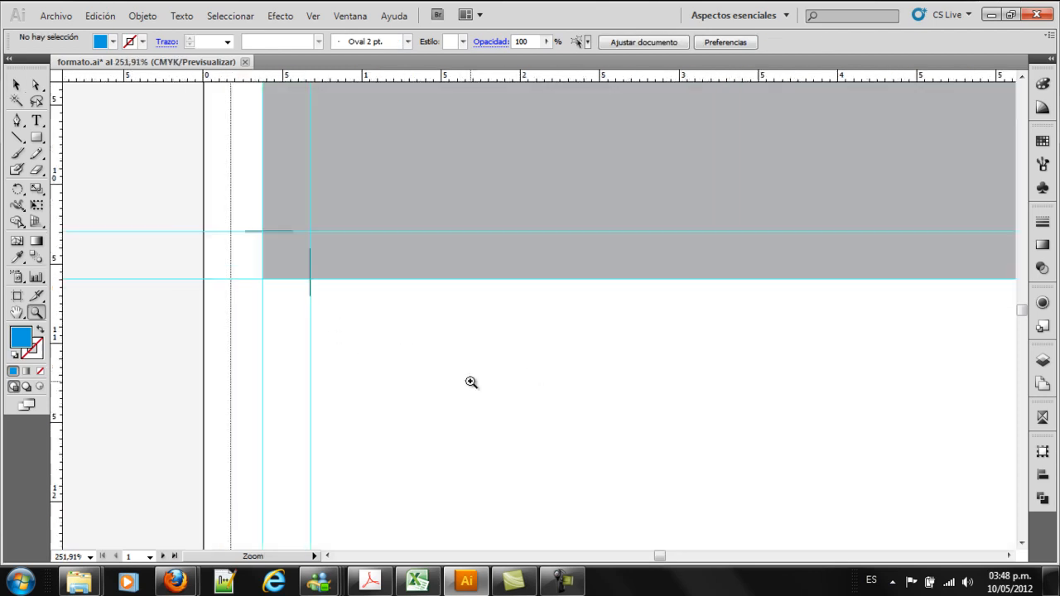
key("v")
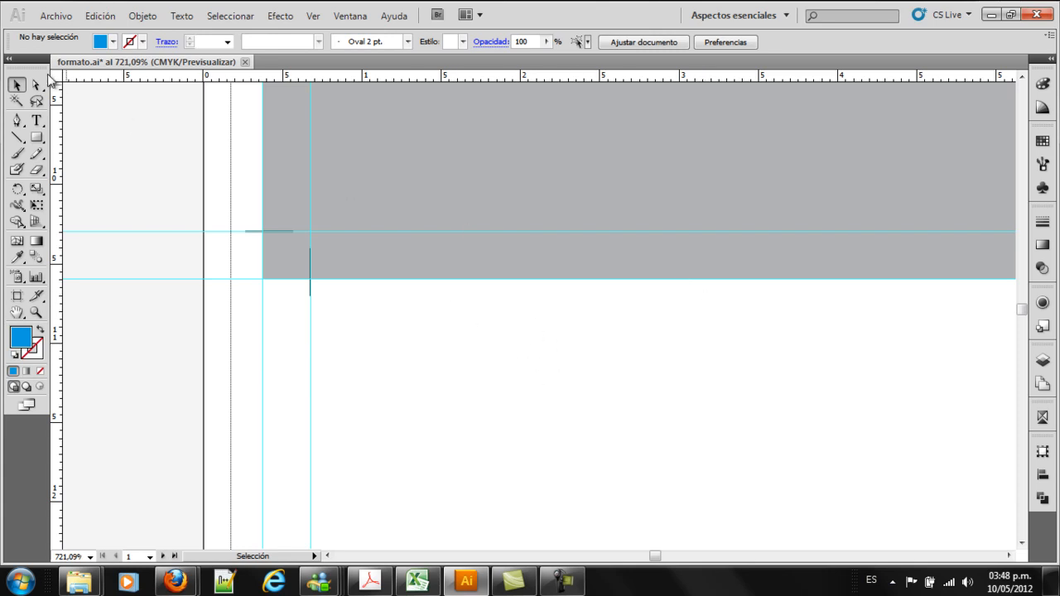
left_click(37, 136)
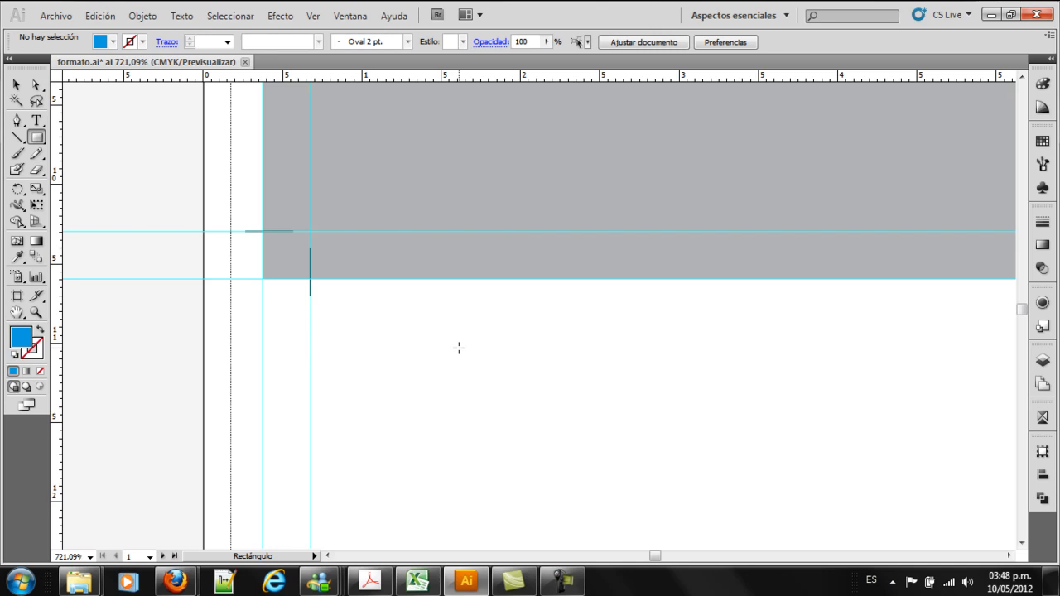
left_click(459, 348)
type("0,5")
key("Return")
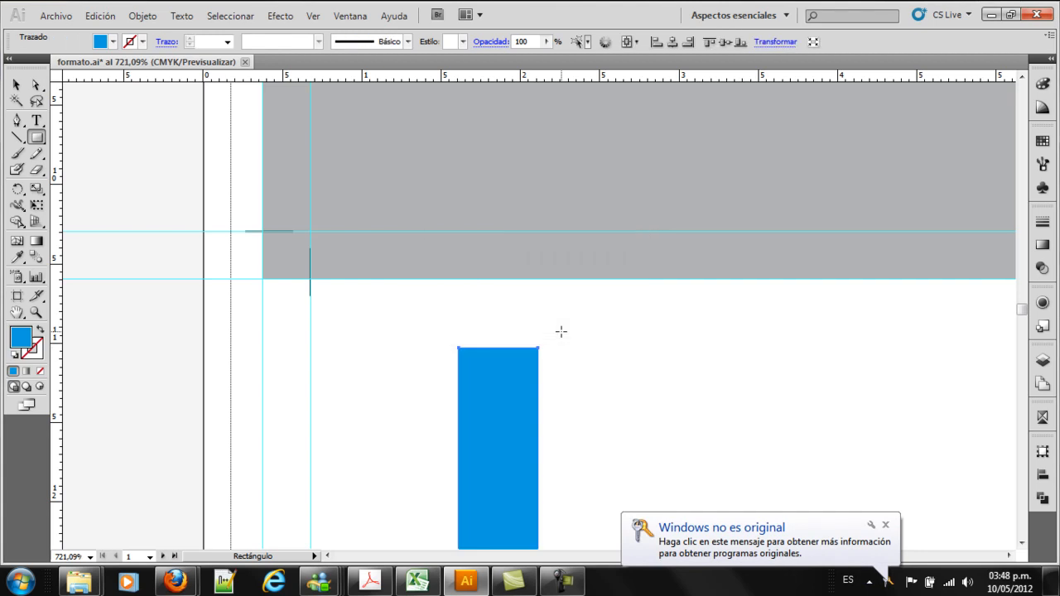
key("ctrl+z")
Create a 0,5 × 0,5 cm square and place its upper-right corner where the inner guides cross at the gray panel's lower-left corner
left_click(463, 295)
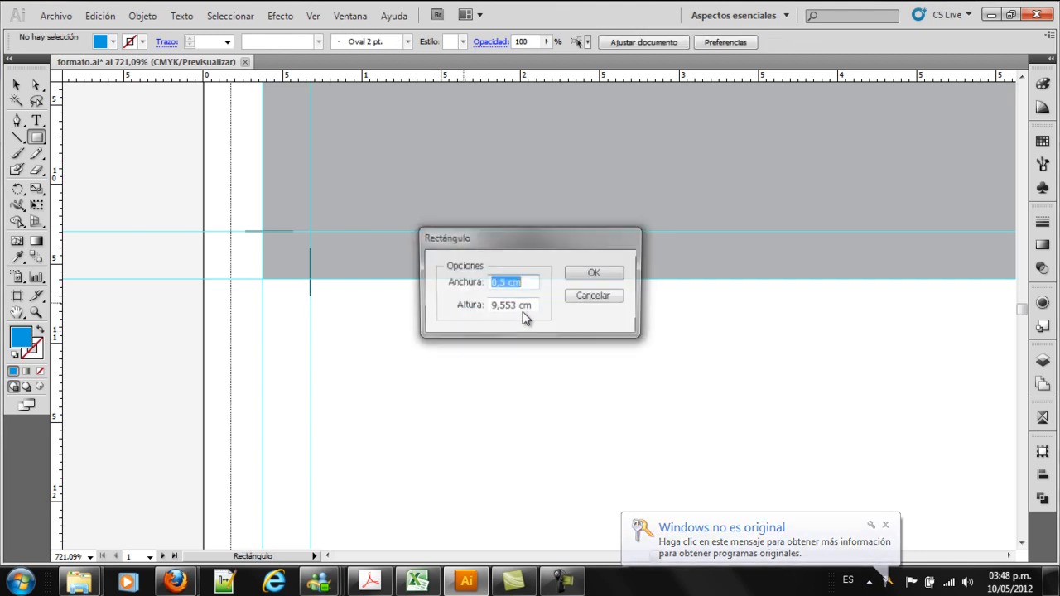
key("Tab")
type("0,5")
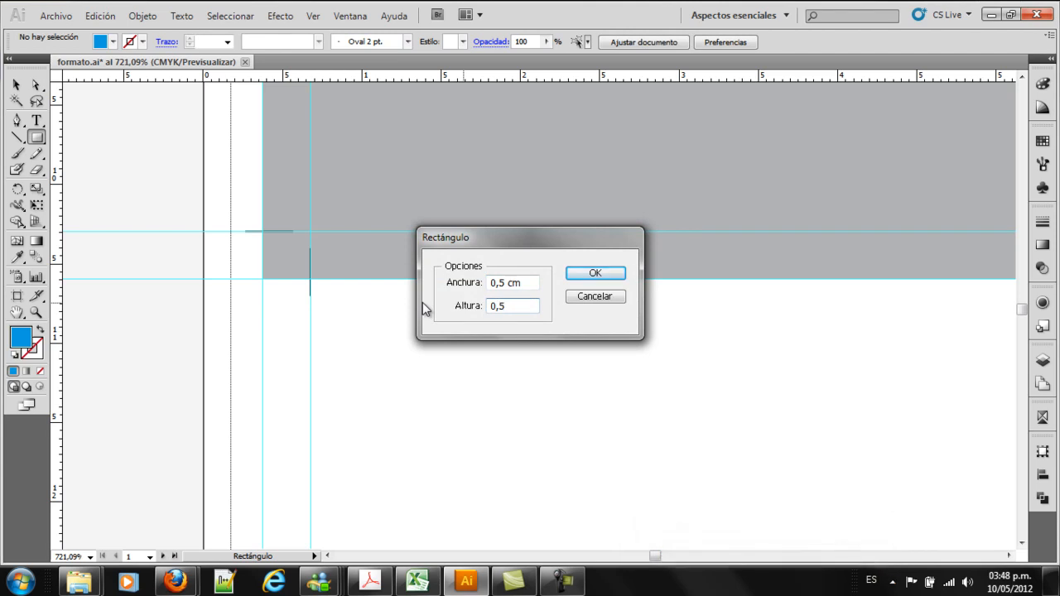
key("Return")
left_click(16, 85)
left_click_drag(509, 305, 280, 262)
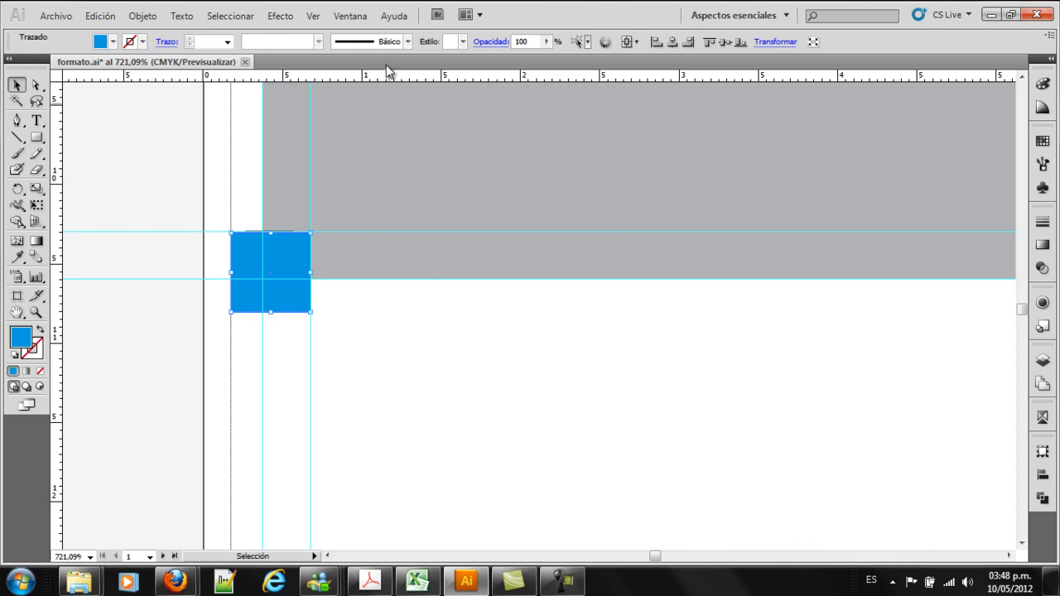
Add a horizontal guide at the square's bottom edge, move the square directly below it, and add another guide at its new bottom edge
left_click_drag(389, 75, 296, 313)
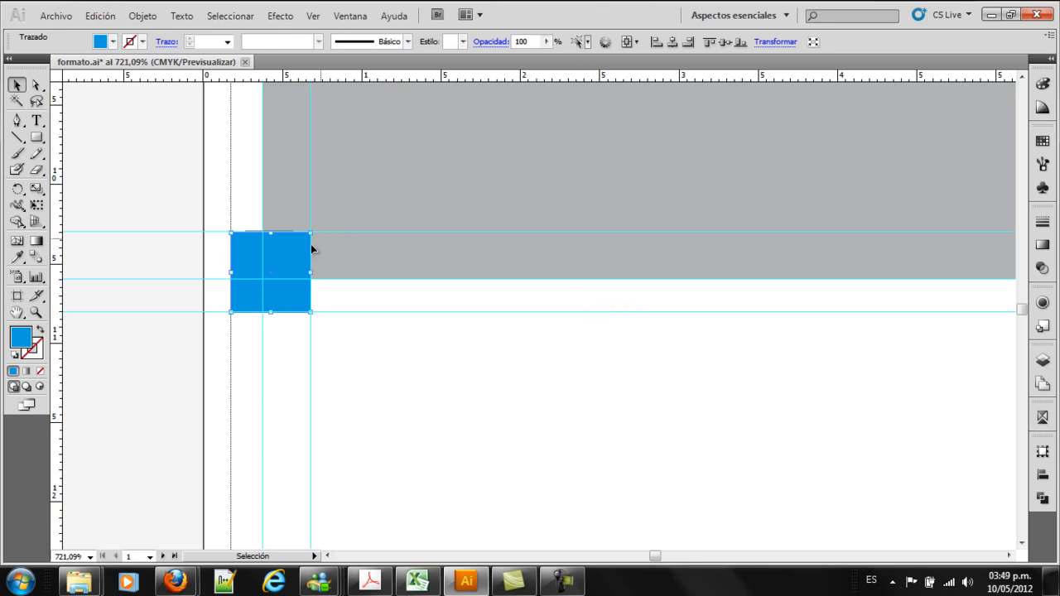
left_click_drag(292, 244, 294, 324)
left_click(369, 348)
left_click_drag(442, 74, 303, 391)
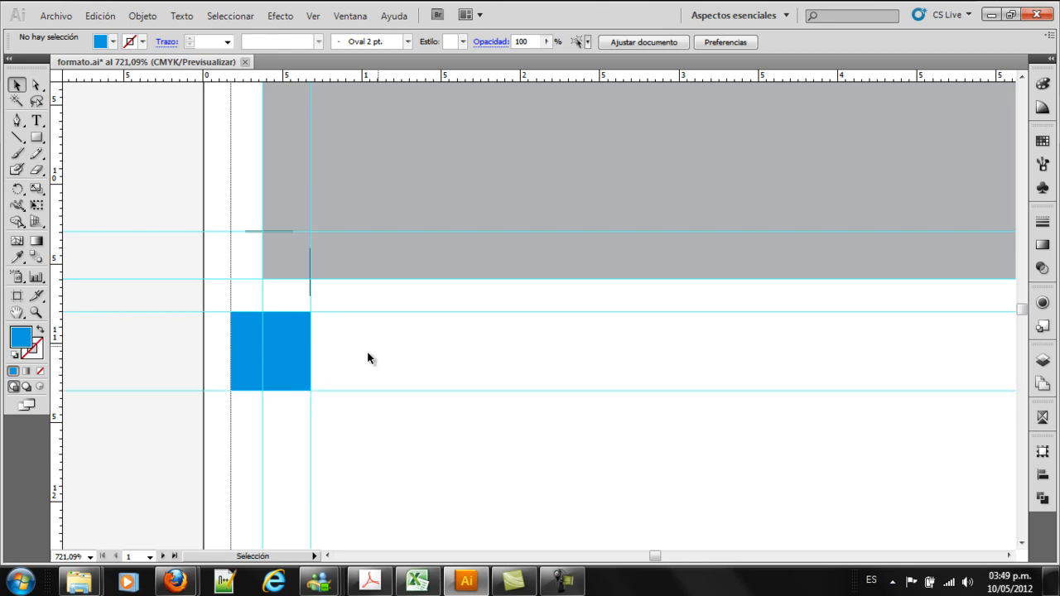
Delete the blue spacer square between the two new horizontal guides
left_click(277, 353)
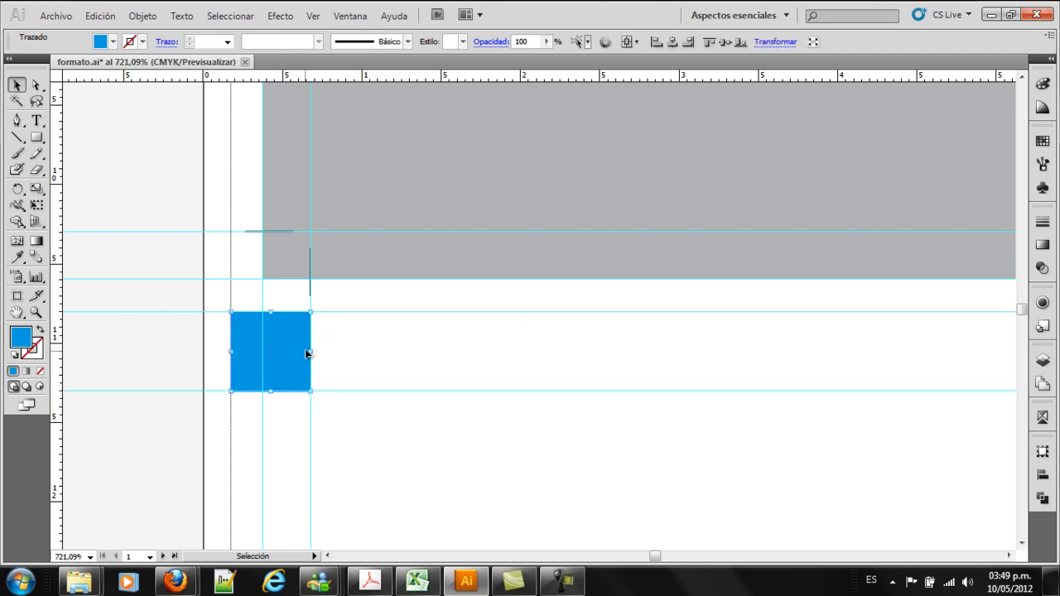
key("Delete")
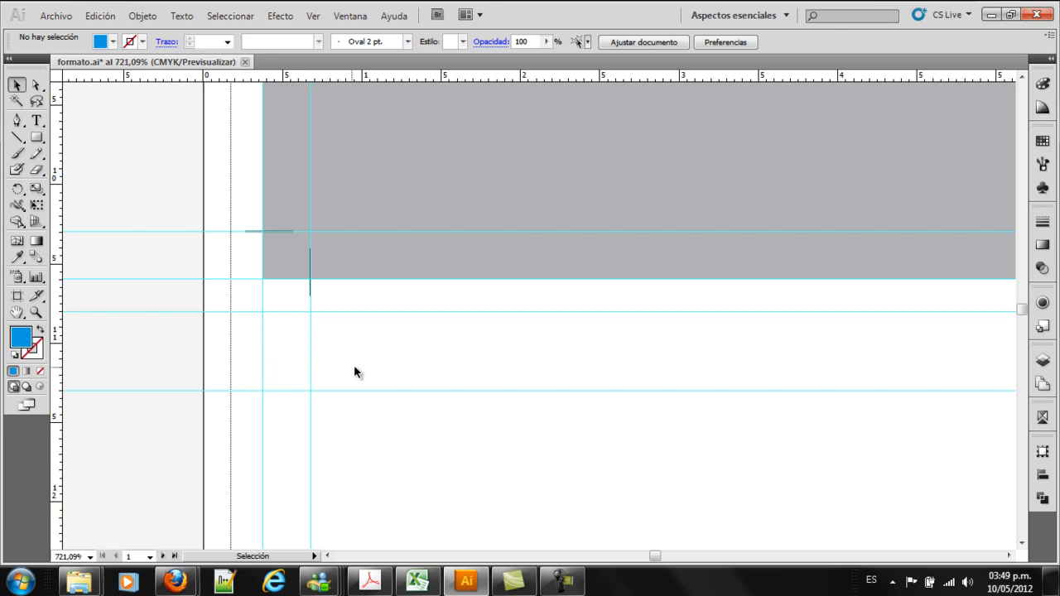
key("z")
left_click(422, 401, "alt")
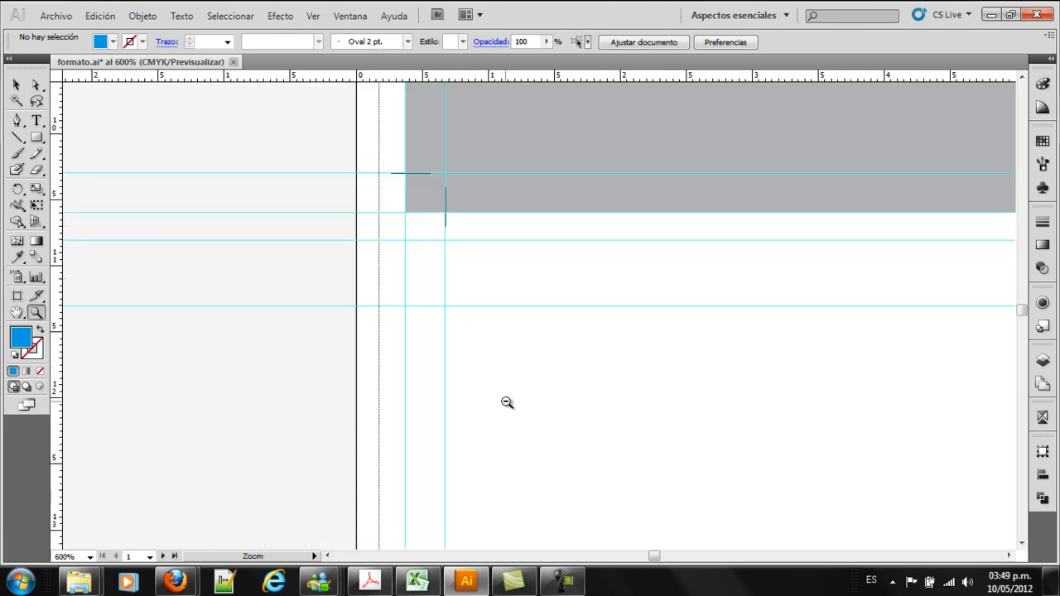
Create a 0,5 × 0,5 cm square and place it inside the lower-left corner of the dotted print margin
left_click(506, 402, "alt")
left_click(594, 369, "alt")
left_click(592, 367, "alt")
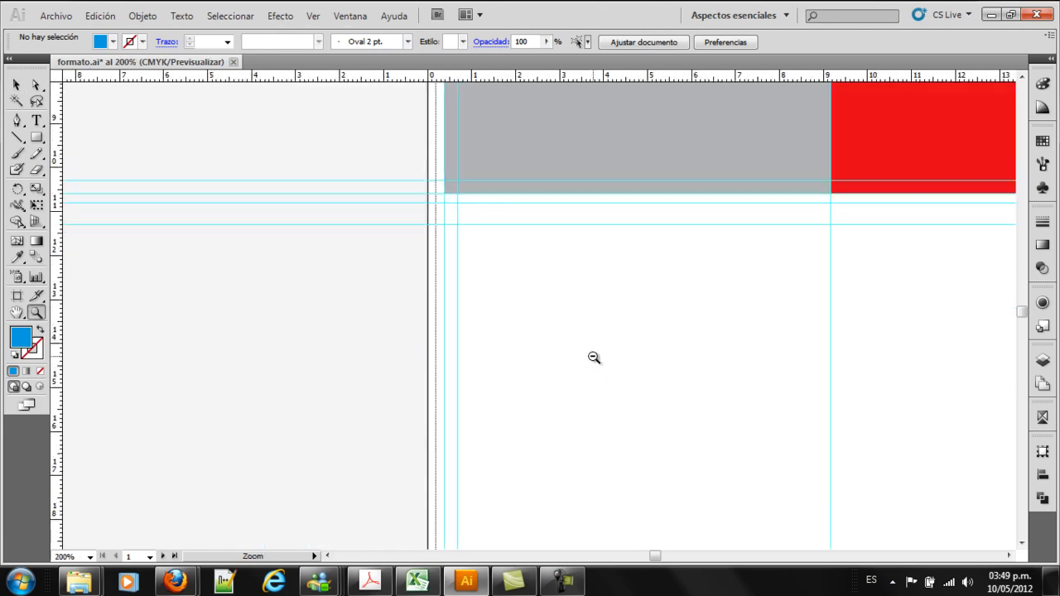
left_click(594, 358, "alt")
left_click(592, 323, "alt")
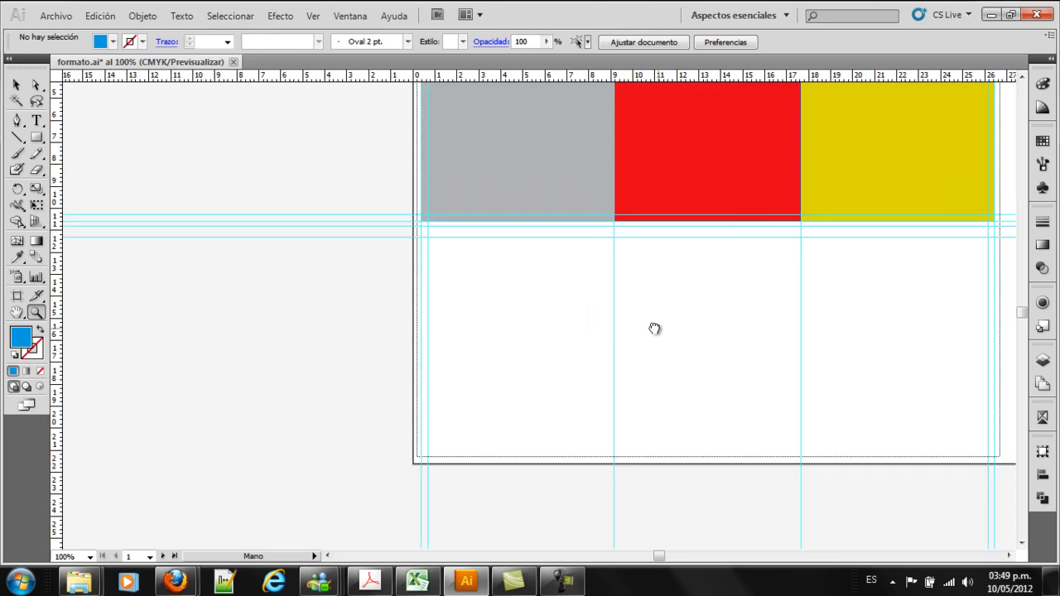
left_click_drag(660, 329, 532, 307)
left_click_drag(365, 448, 422, 475)
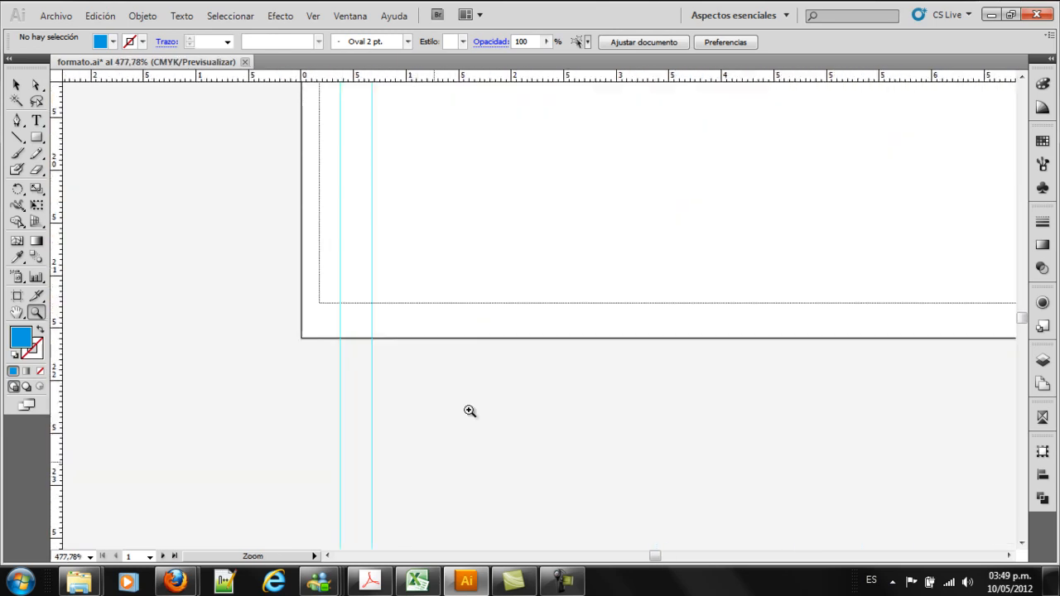
left_click(36, 137)
left_click(446, 204)
left_click(591, 275)
left_click(16, 84)
left_click_drag(483, 229, 357, 279)
Add a horizontal guide at the top edge of the 0,5 cm square and delete the square
left_click_drag(441, 80, 635, 402)
key("z")
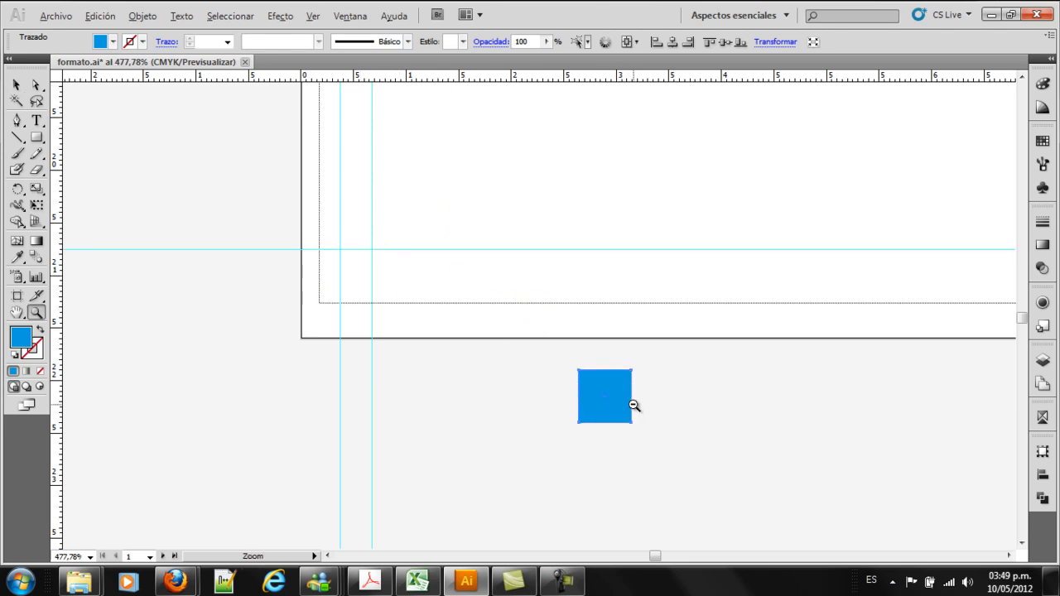
left_click(634, 405, "alt")
left_click(638, 325, "alt")
left_click(632, 319, "alt")
left_click(632, 319, "alt")
key("space")
left_click_drag(650, 300, 613, 378)
key("v")
key("Delete")
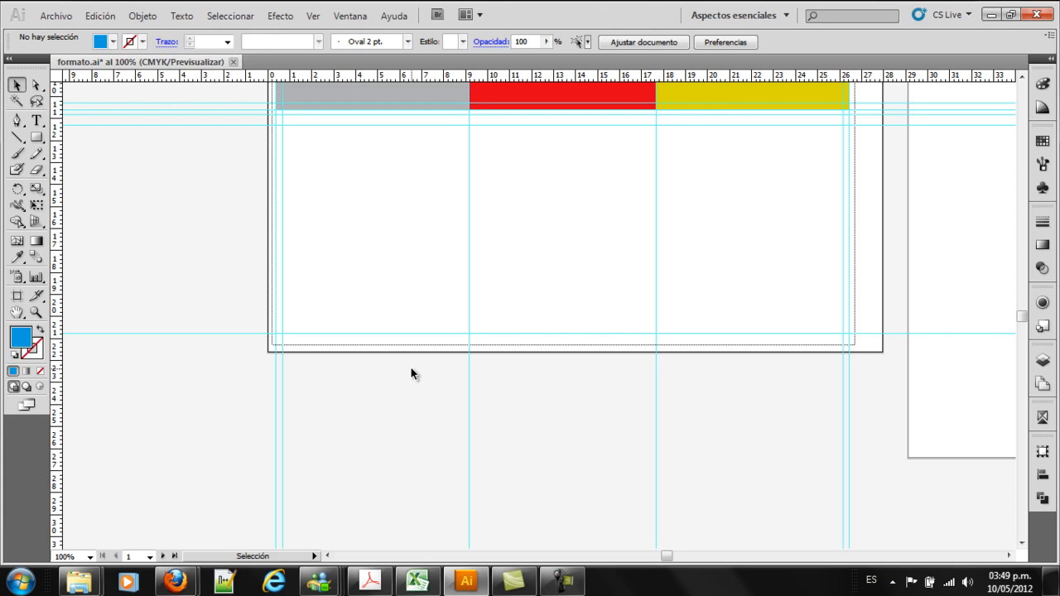
Create a 0,3 × 0,3 cm square and place it between the two left vertical guides, near the lowest horizontal guide below the gray panel
key("z")
left_click_drag(249, 101, 366, 162)
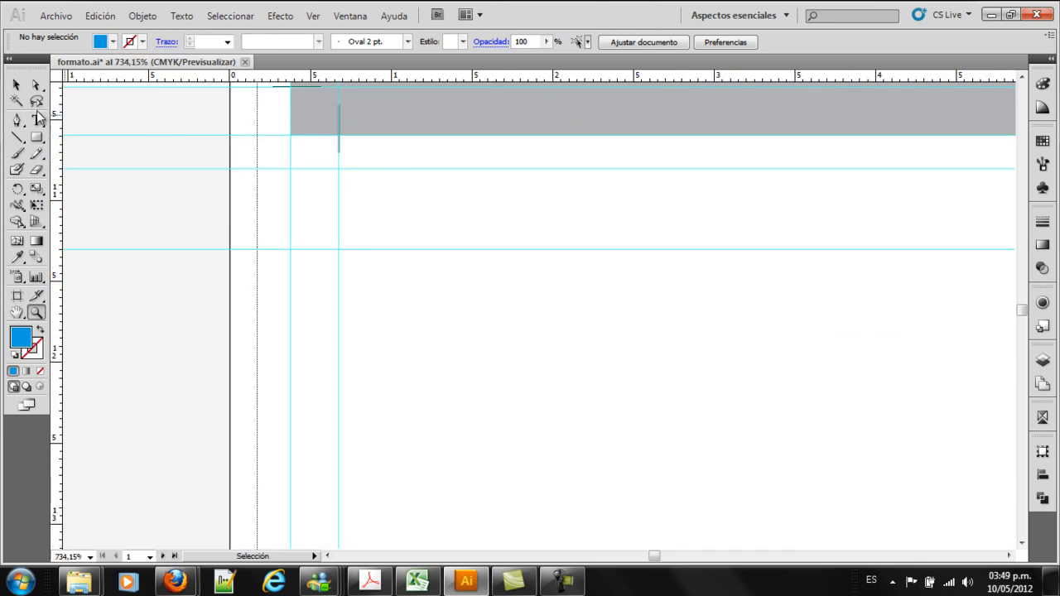
left_click(37, 138)
left_click(411, 312)
left_click(510, 283)
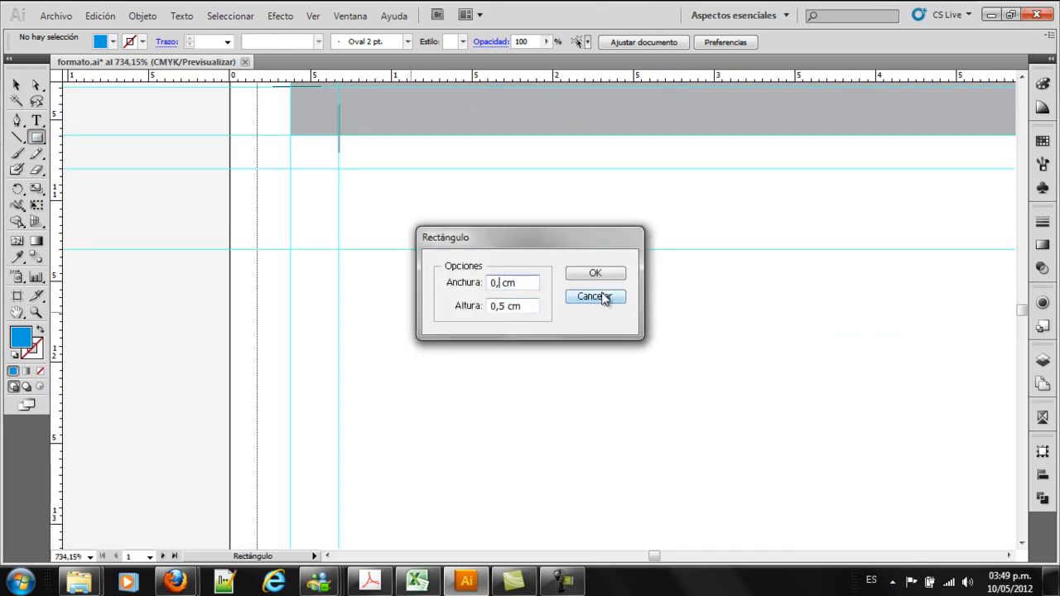
key("BackSpace")
type("3")
left_click(576, 274)
key("v")
left_click_drag(457, 354, 323, 237)
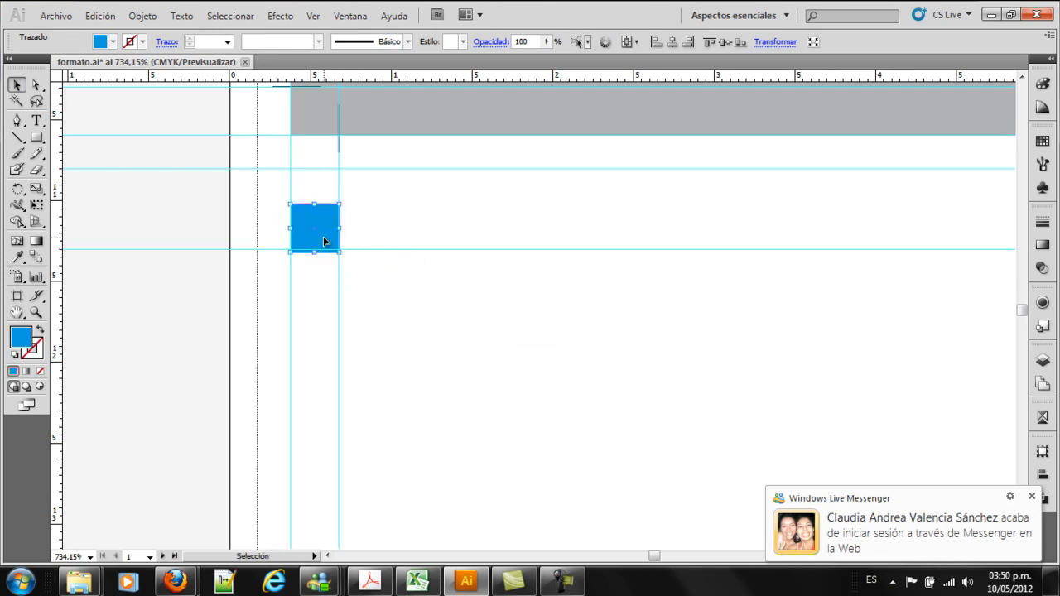
Align the 0,3 cm square's bottom edge with the horizontal guide and add another horizontal guide at its top edge
key("Up")
key("z")
left_click_drag(265, 191, 402, 285)
left_click(15, 87)
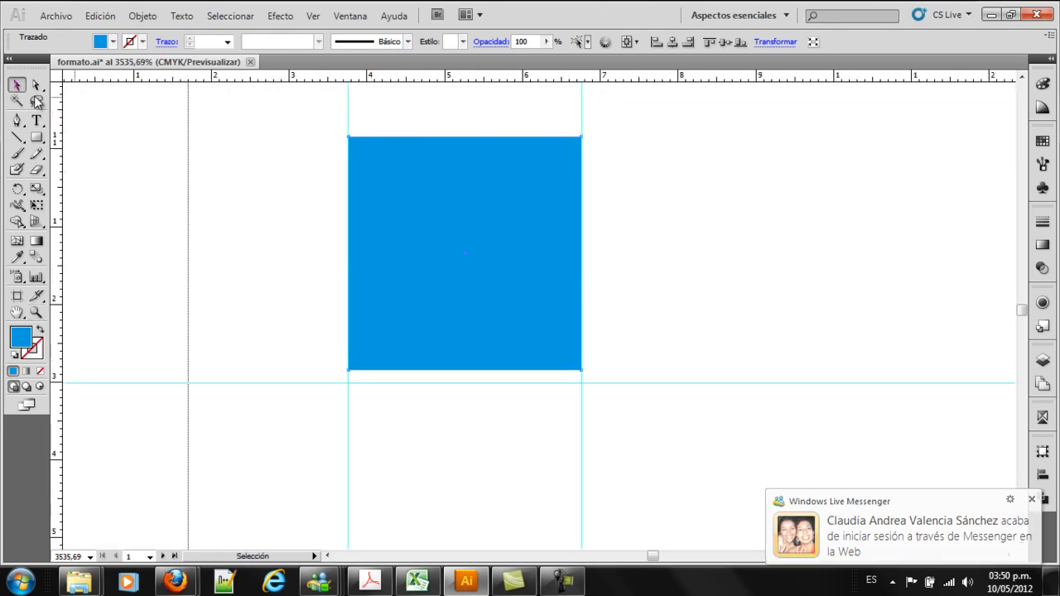
left_click_drag(503, 381, 503, 394)
left_click_drag(495, 78, 497, 150)
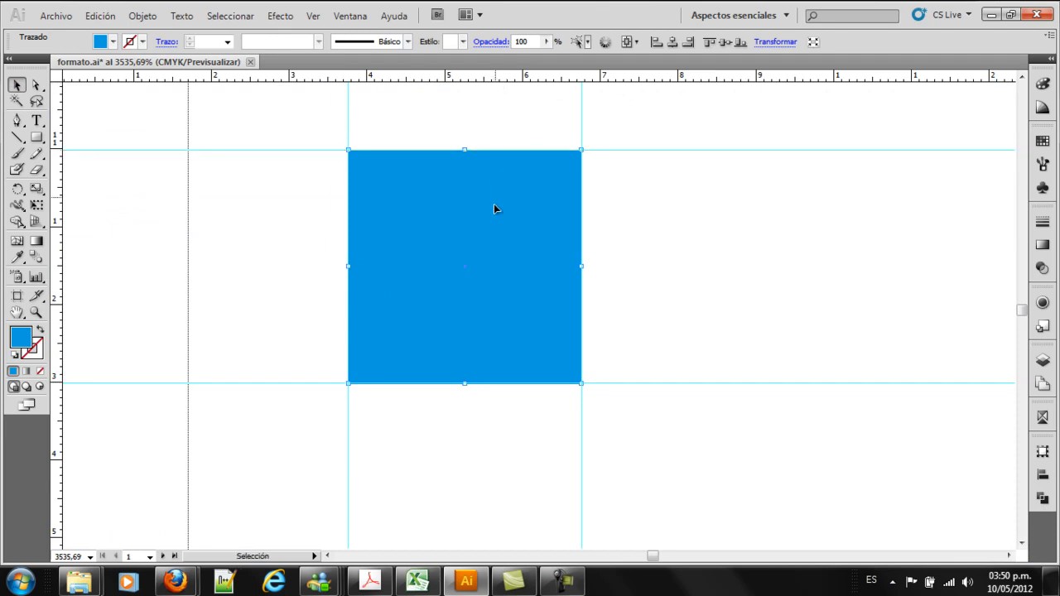
Move the 0,3 cm square down between the two left vertical guides, with its top edge on the artboard's bottommost horizontal guide
key("z")
left_click(496, 251, "alt")
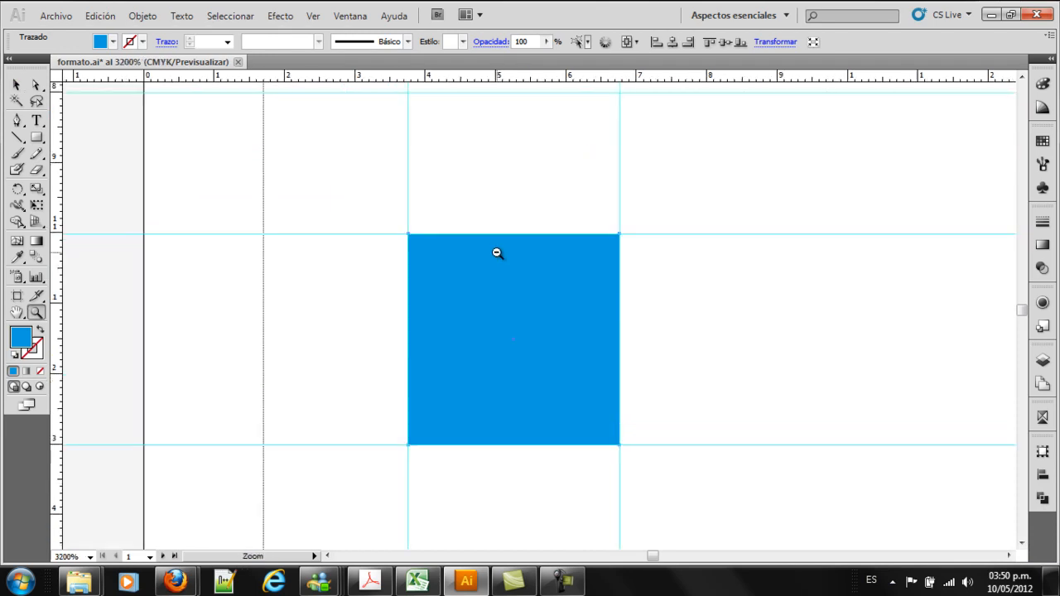
left_click(498, 253, "alt")
left_click(508, 257, "alt")
left_click(605, 390, "alt")
left_click(580, 340, "alt")
left_click(542, 265, "alt")
left_click(523, 230, "alt")
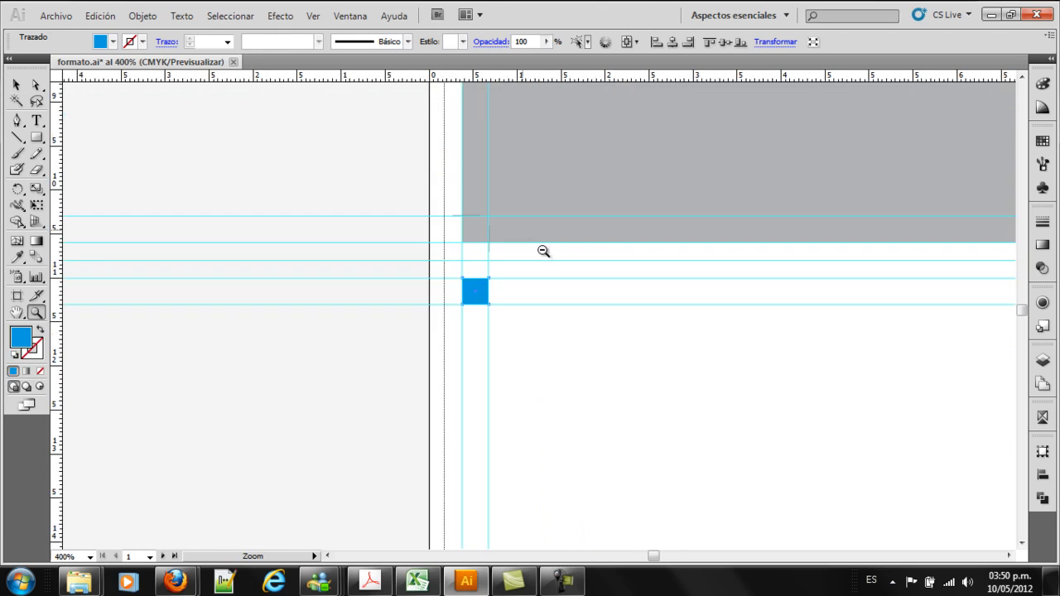
left_click(534, 240, "alt")
left_click(561, 362, "alt")
left_click(593, 349, "alt")
left_click_drag(695, 355, 452, 249)
left_click(17, 84)
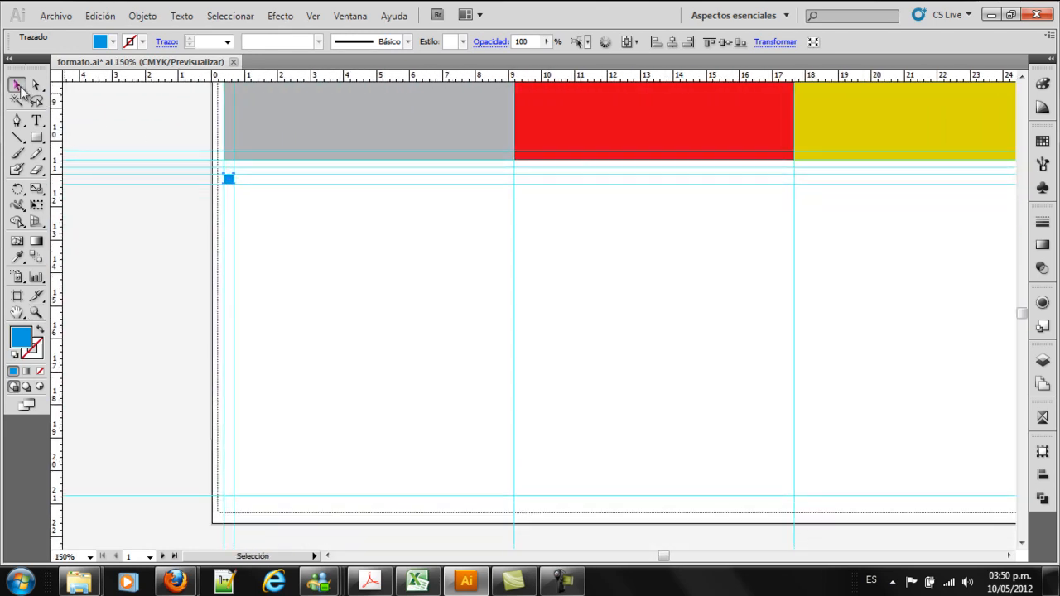
left_click(227, 179)
left_click_drag(226, 178, 242, 510)
key("z")
key("v")
left_click_drag(447, 262, 504, 278)
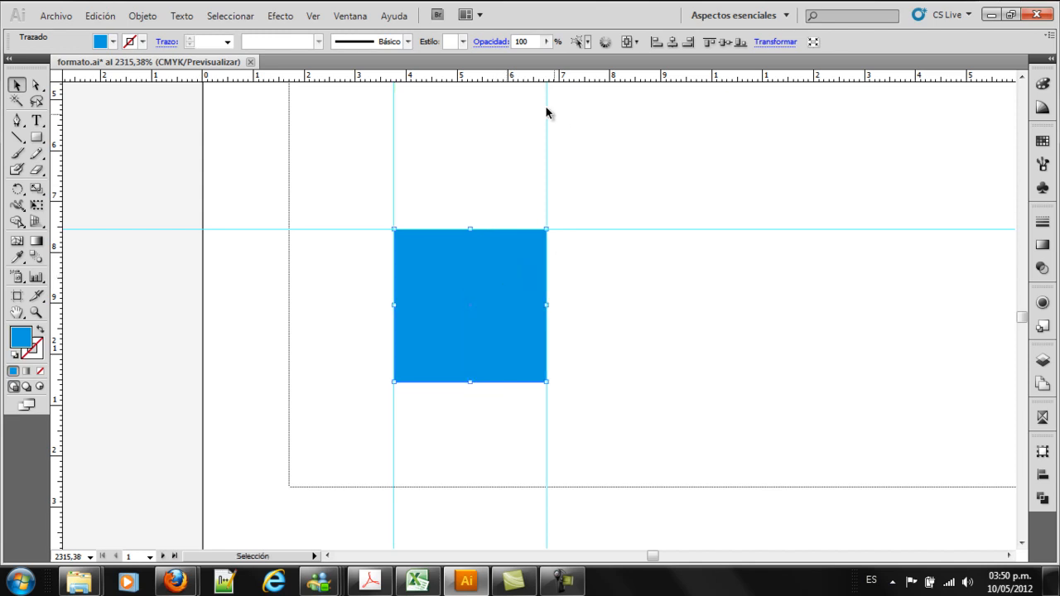
Add a horizontal guide and, with the guides unlocked, fit it exactly to the blue square's bottom edge
left_click_drag(533, 77, 519, 384)
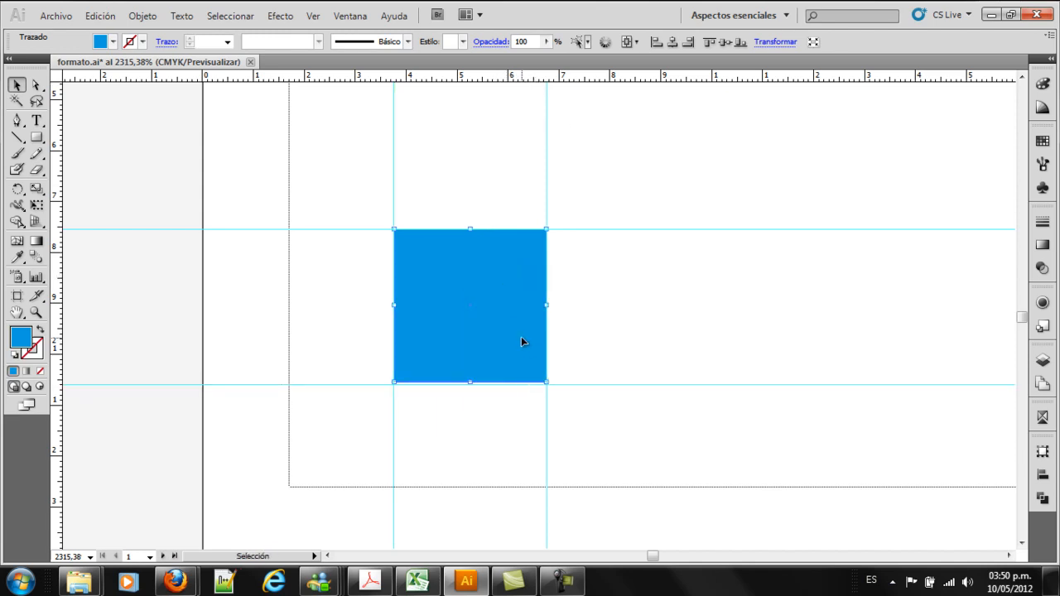
right_click(608, 333)
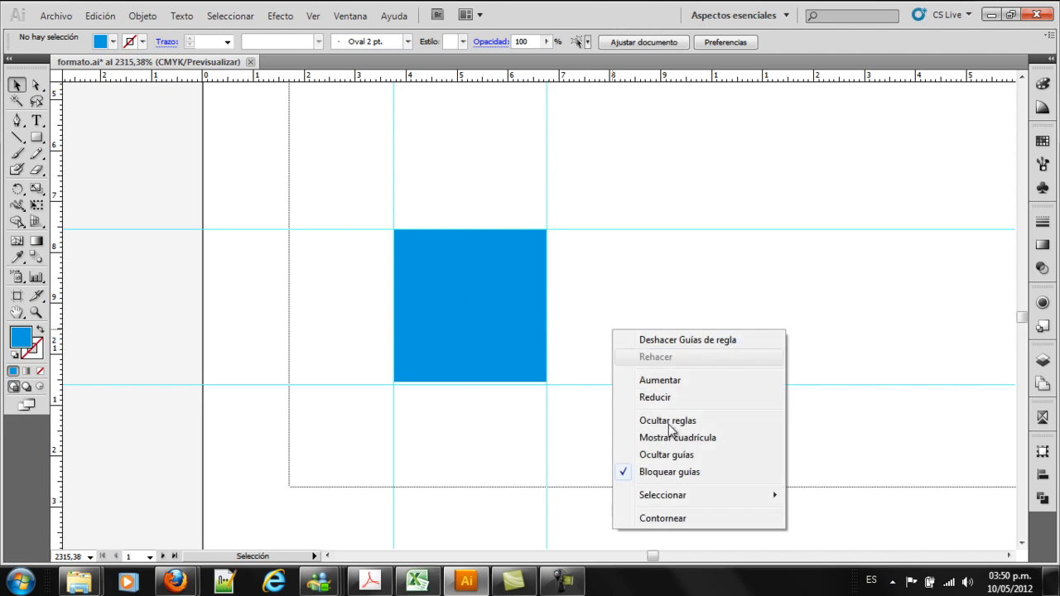
left_click(688, 470)
left_click_drag(562, 385, 528, 382)
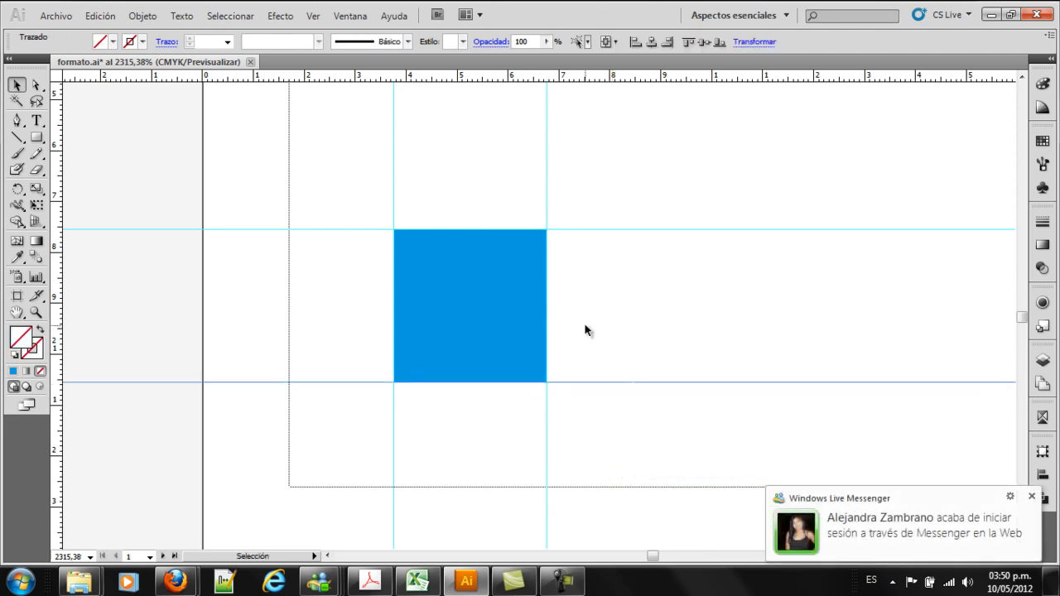
Delete the blue 0,3 cm square and lock the guides again
left_click(489, 311)
key("Delete")
key("z")
left_click(564, 264, "alt")
left_click(563, 263, "alt")
left_click(563, 262, "alt")
left_click(602, 259, "alt")
left_click(603, 257, "alt")
left_click(608, 256, "alt")
left_click_drag(692, 292, 542, 288)
left_click(16, 85)
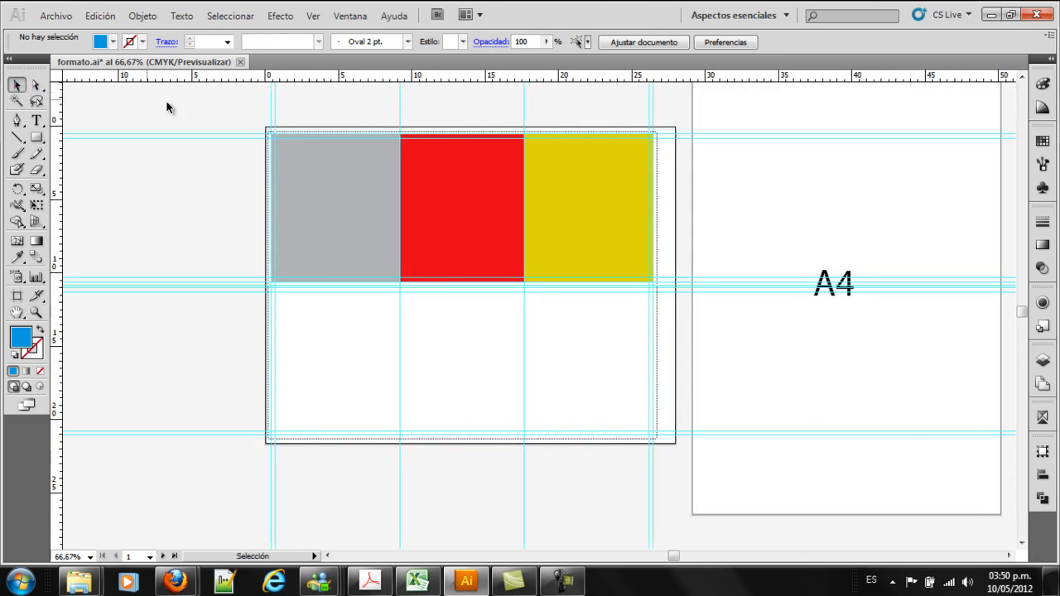
left_click_drag(233, 110, 191, 157)
left_click(177, 185)
right_click(178, 184)
left_click(267, 325)
Duplicate the three panels with their corner marks below the originals and align the copies' top edge with the second row's upper guide
left_click_drag(240, 99, 683, 311)
left_click_drag(586, 185, 585, 329)
key("z")
left_click_drag(237, 268, 348, 340)
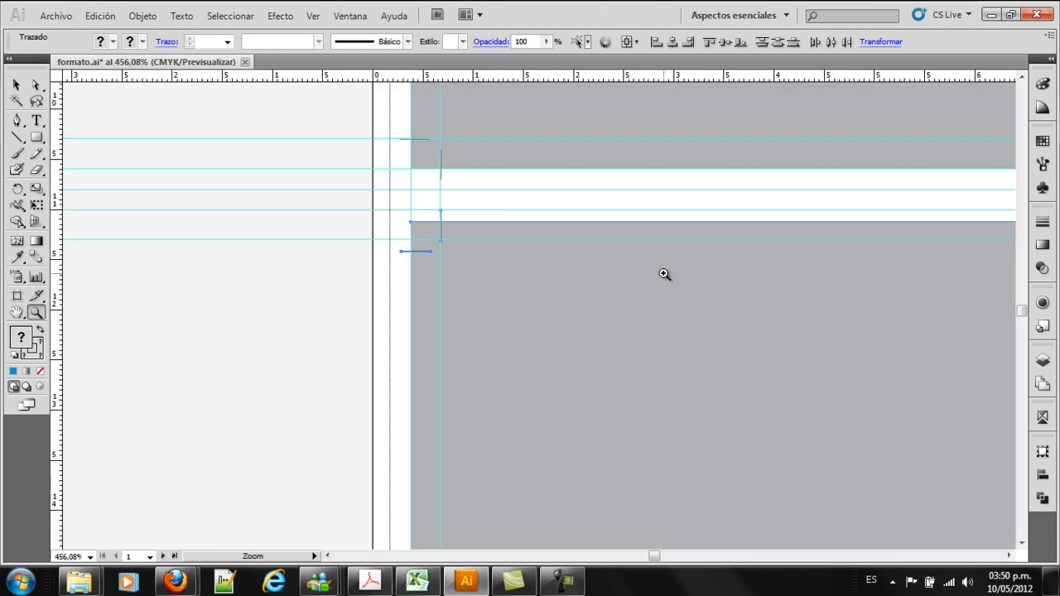
key("v")
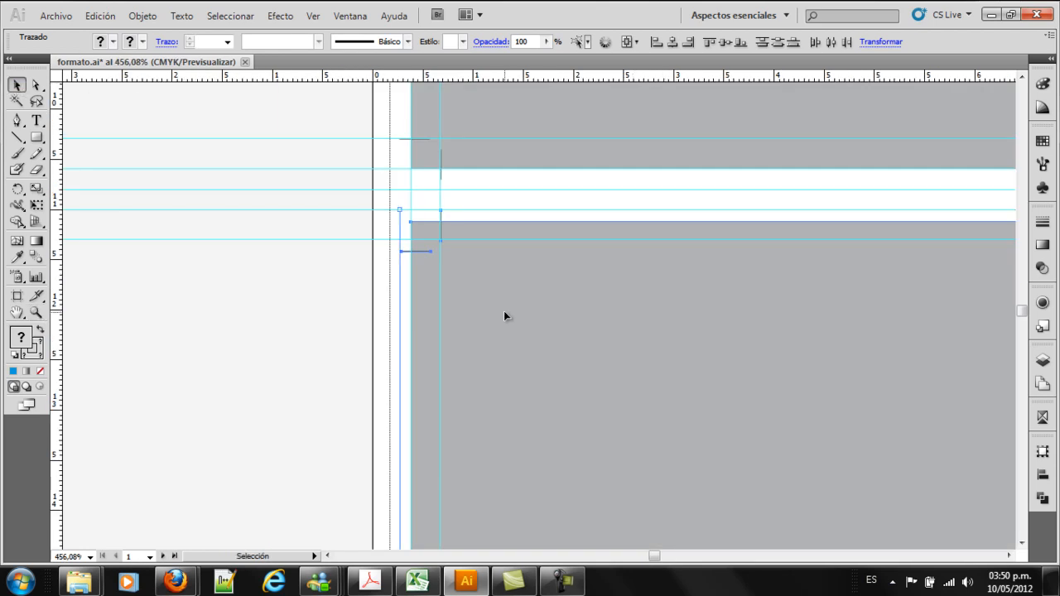
left_click_drag(506, 311, 508, 299)
left_click(337, 314)
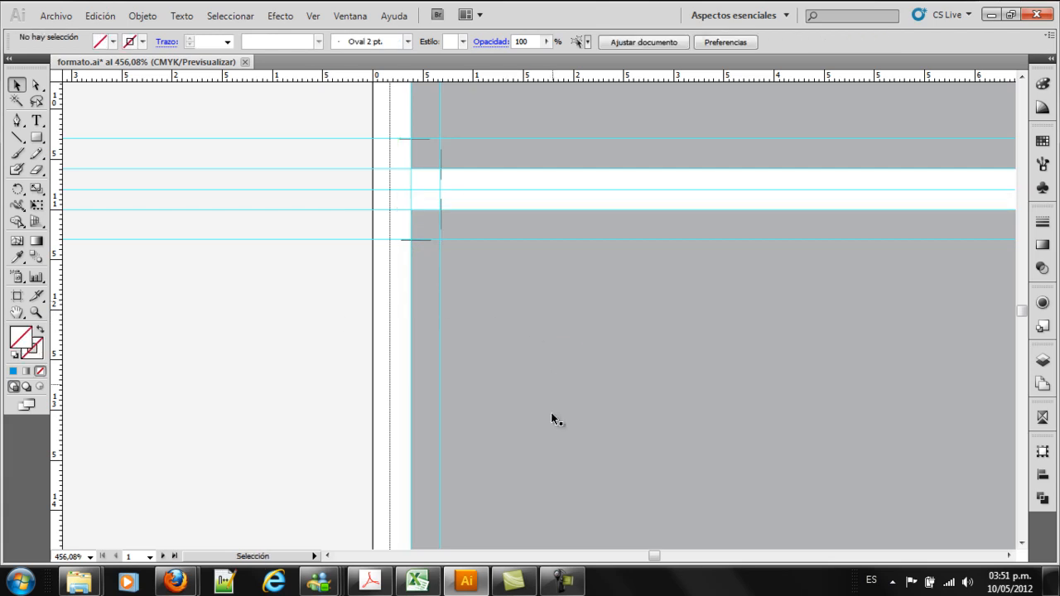
Examine how the second row of panels and its marks fit the guides across the width of the artboard
key("z")
left_click(564, 455, "alt")
key("space")
mouse_move(572, 478)
left_mouse_down()
mouse_move(589, 169)
mouse_move(563, 250)
left_mouse_up()
left_click_drag(581, 359, 462, 278)
left_click_drag(745, 299, 396, 320)
left_click_drag(563, 308, 423, 342)
left_click_drag(768, 287, 439, 283)
left_click_drag(654, 288, 433, 322)
left_click_drag(755, 306, 593, 344)
left_click(533, 242, "alt")
left_click(534, 243, "alt")
left_click(537, 243, "alt")
left_click(543, 242, "alt")
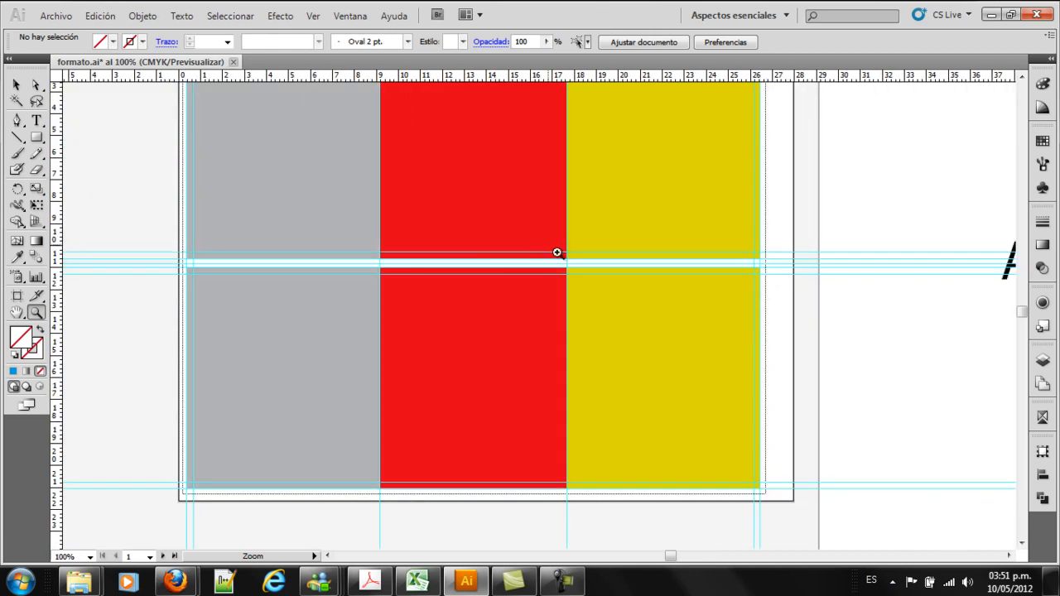
left_click_drag(520, 307, 619, 361)
Hide the guides to show the finished two-row panel layout
left_click(16, 85)
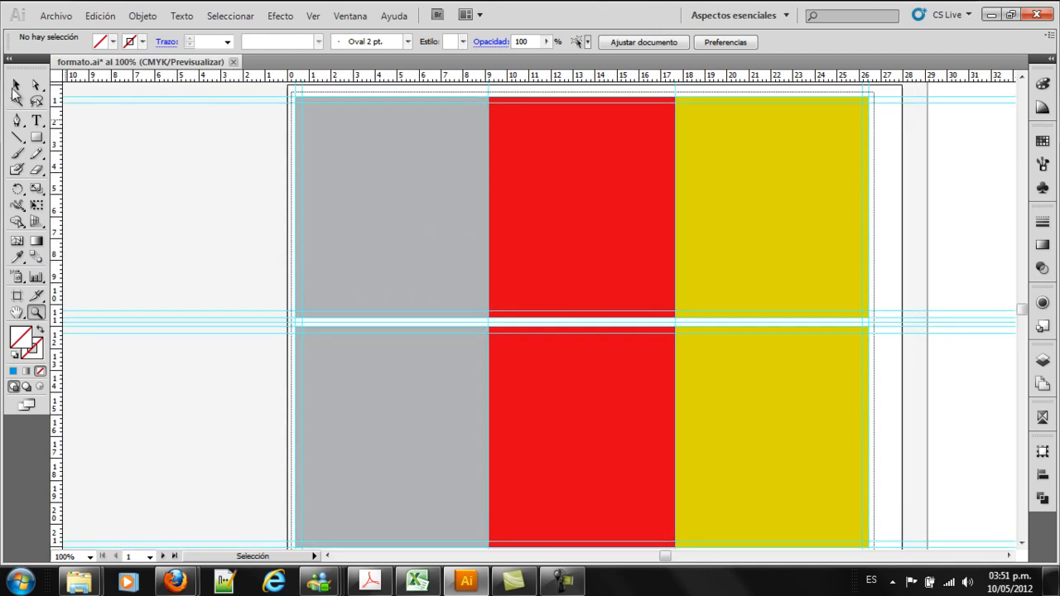
right_click(193, 205)
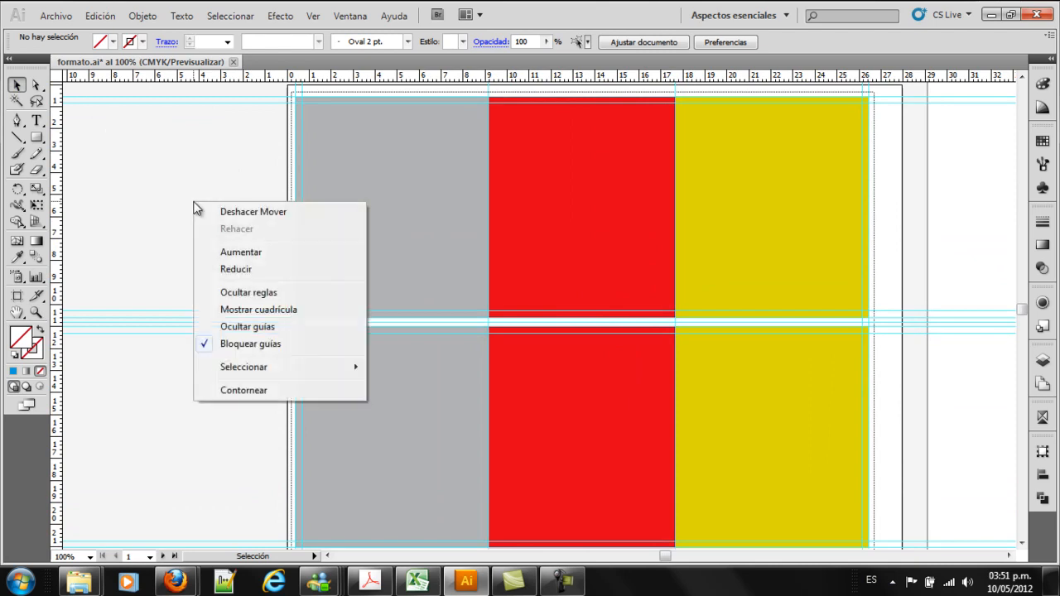
left_click(268, 328)
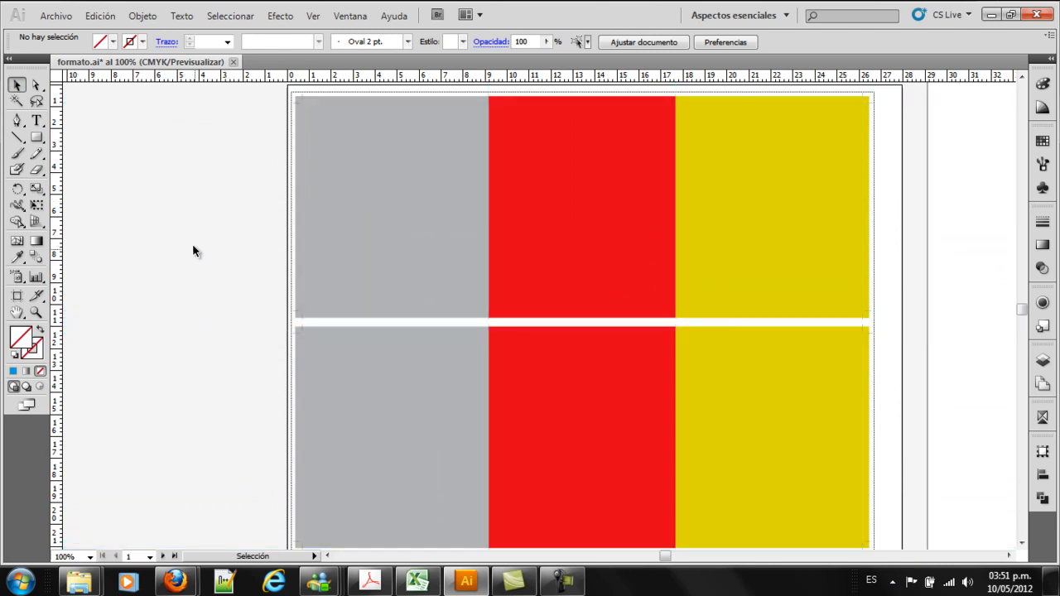
key("z")
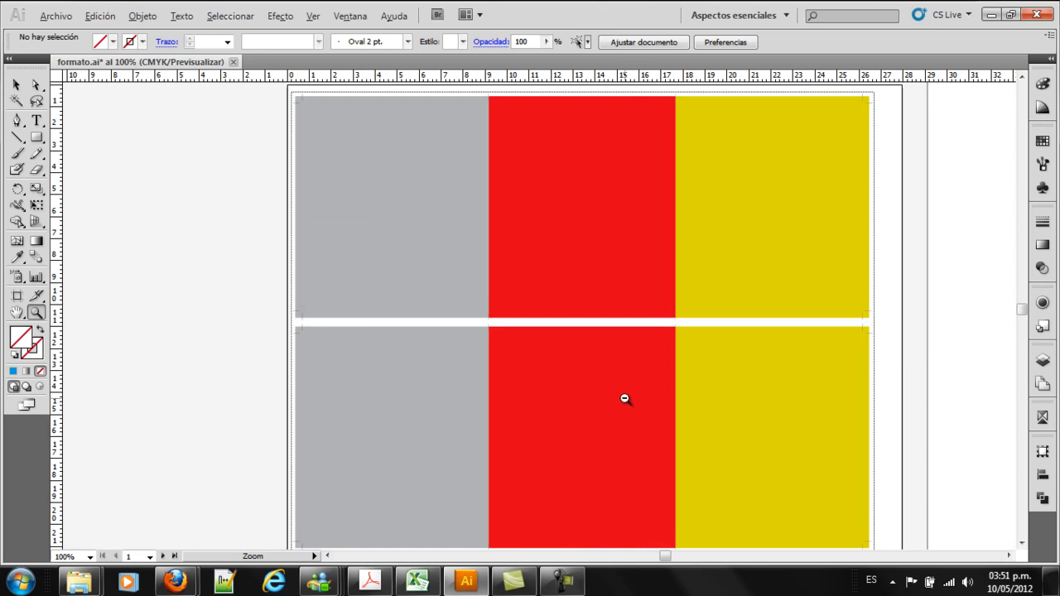
left_click(625, 398, "alt")
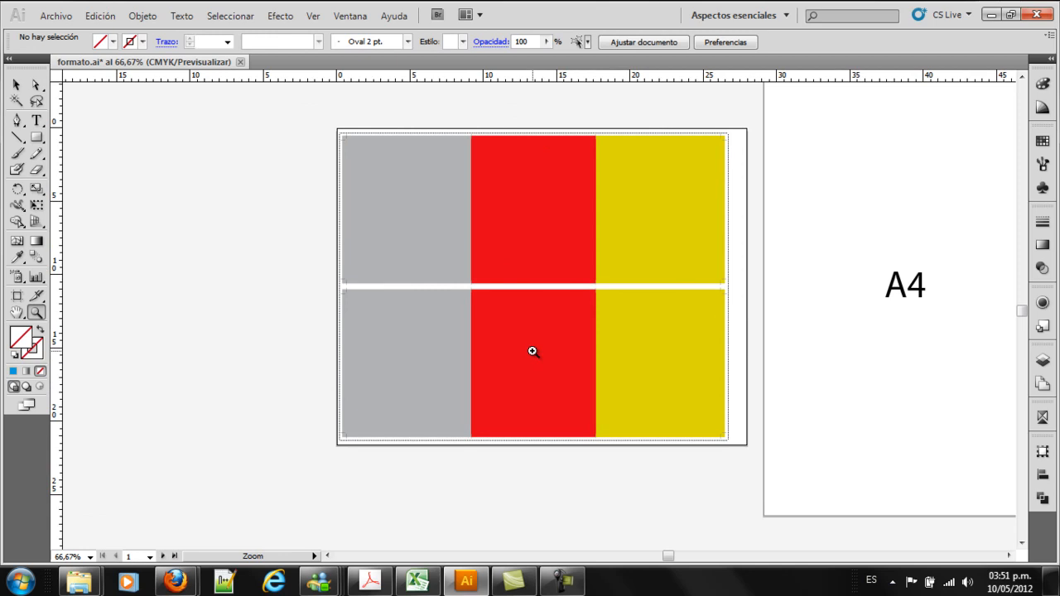
Try duplicating the three upper panels into the empty area to the left of the artboard
key("v")
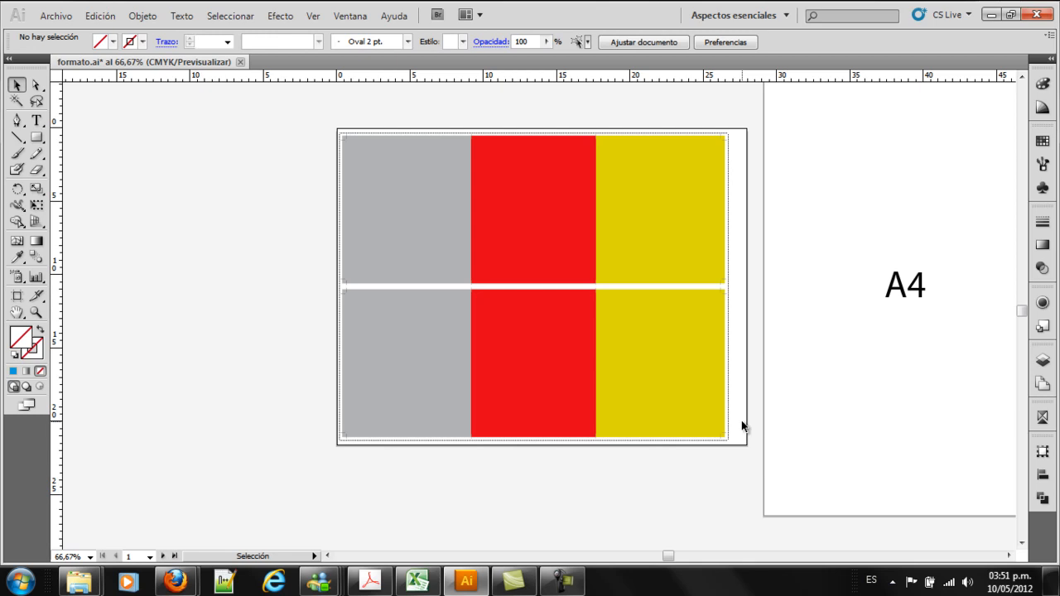
key("space")
left_click_drag(494, 323, 717, 304)
left_click(880, 185)
left_click(774, 189, "shift")
left_click_drag(729, 202, 389, 205)
key("space")
left_click_drag(414, 295, 535, 310)
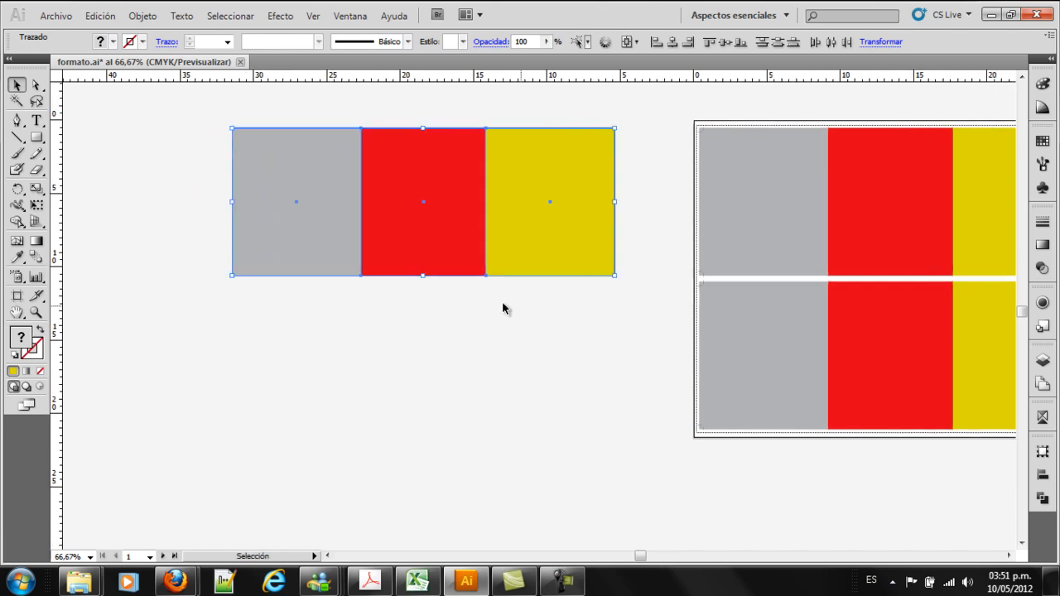
left_click_drag(444, 239, 455, 274)
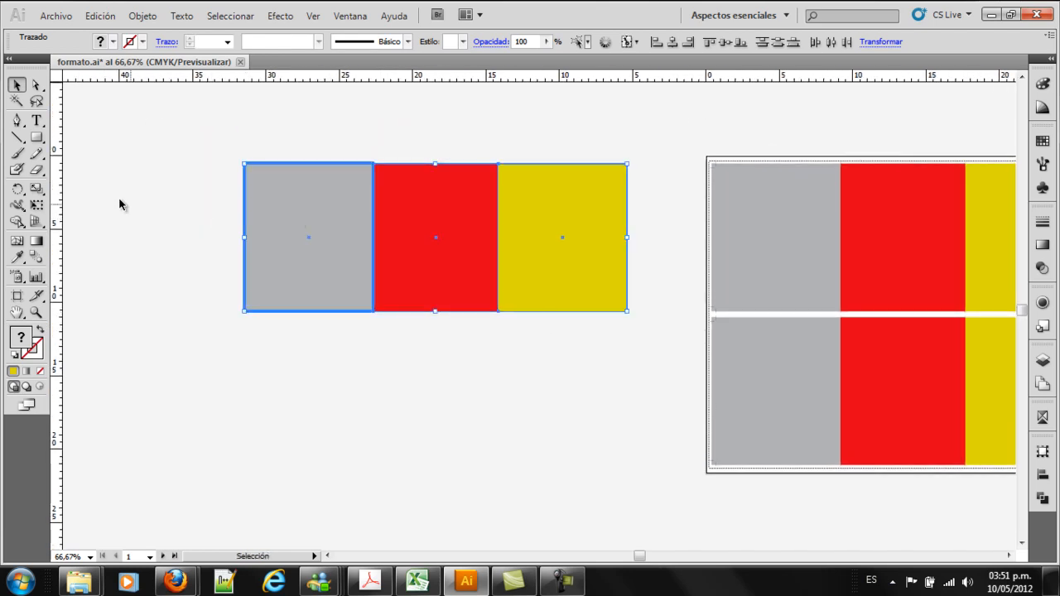
Try to shear the copied gray panel, and undo back to before the three panels were copied
left_click(236, 205)
left_click(303, 214)
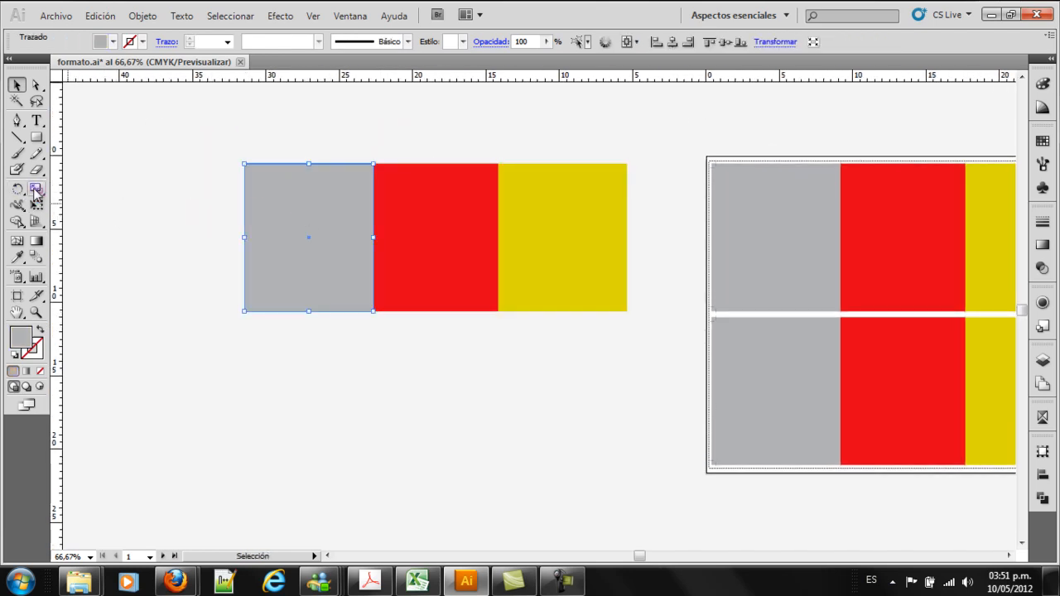
left_click_drag(36, 189, 62, 206)
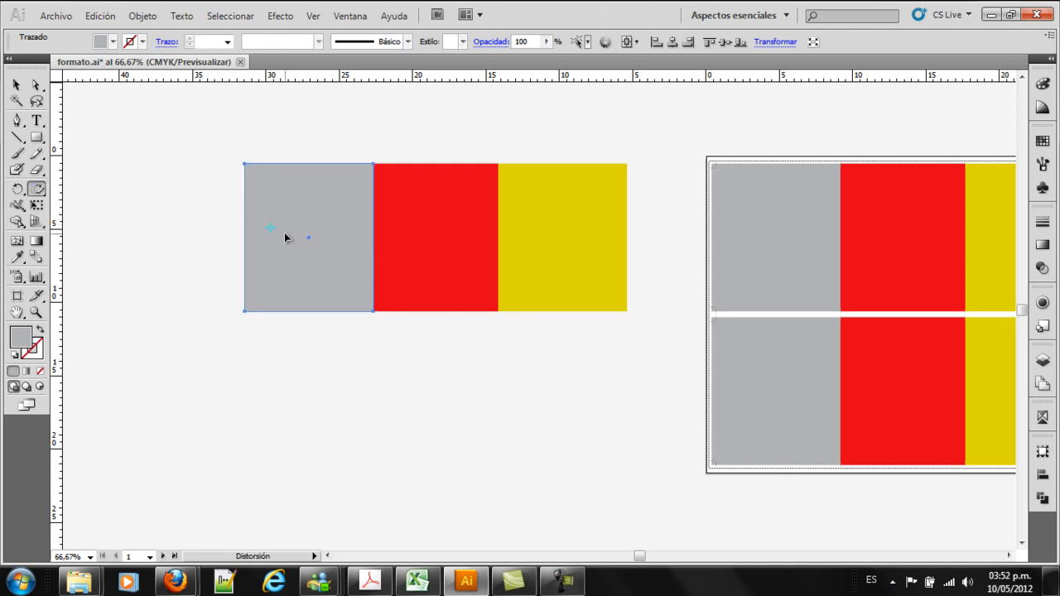
key("ctrl+z")
key("v")
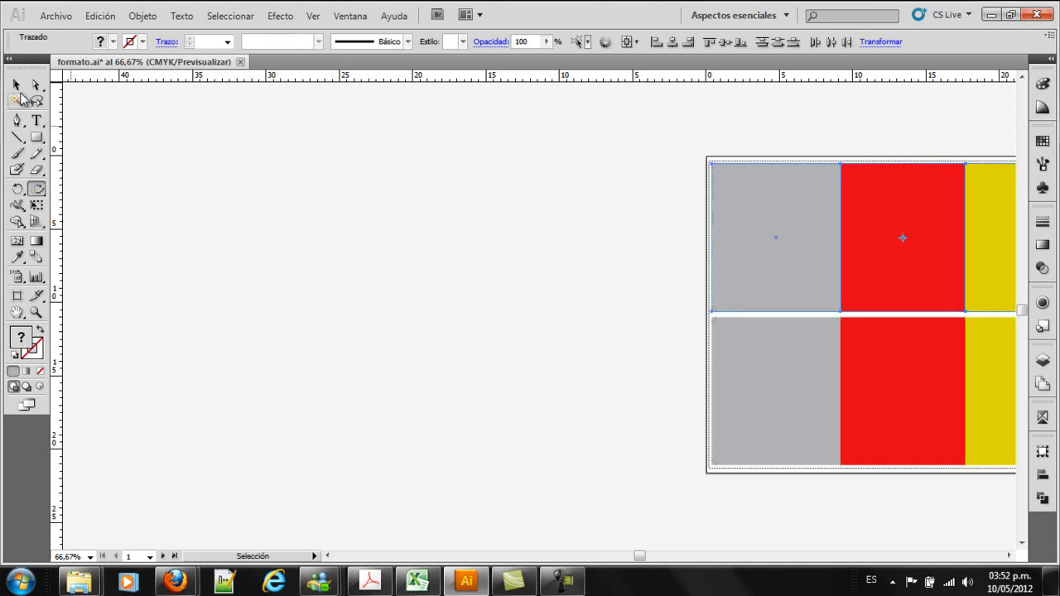
Copy the three upper panels to the left of the artboard, and undo a trial shear of the copies
left_click_drag(935, 217, 432, 217)
left_click(36, 189)
left_click_drag(243, 219, 250, 211)
key("ctrl+z")
Shear the copied gray panel vertically so its top and bottom edges slope down toward the red panel
left_click(17, 85)
left_click(119, 157)
left_click(243, 212)
left_click(37, 188)
left_click_drag(246, 216, 252, 214)
Shear the copied red panel vertically in the opposite direction so its left edge meets the gray panel's lowered edge
left_click(16, 84)
left_click(366, 188)
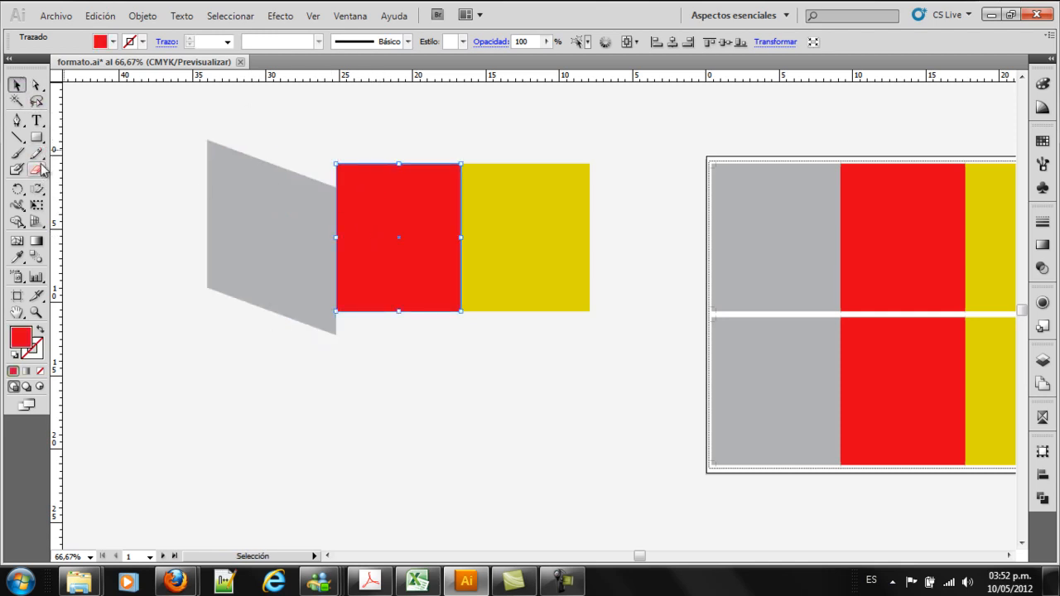
left_click(36, 189)
left_click_drag(350, 218, 349, 236)
left_click(16, 84)
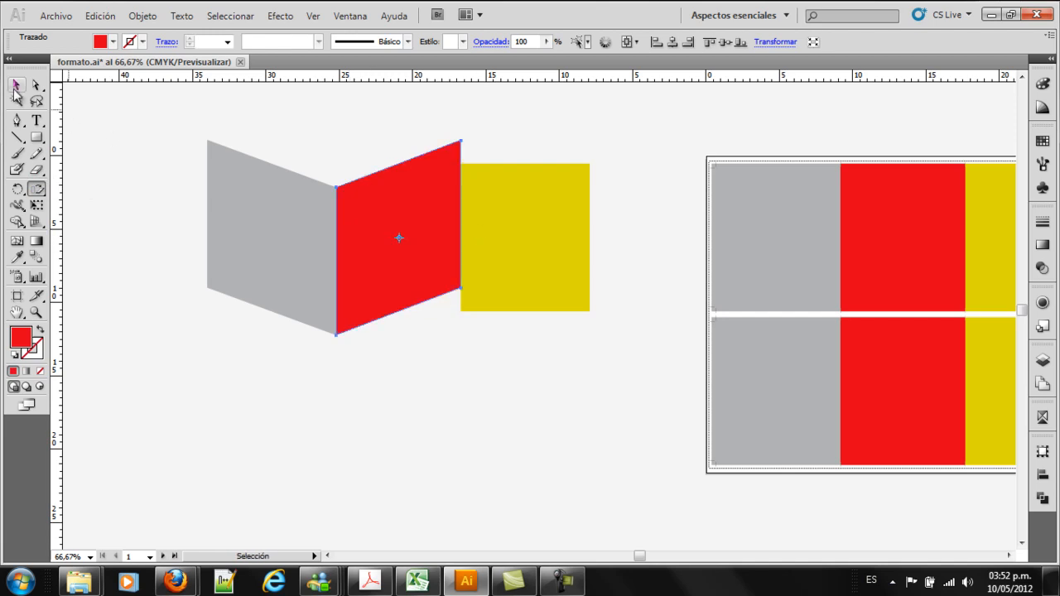
Shear the copied yellow panel vertically so its left edge meets the red panel's raised edge and it slopes down on the outer side
left_click(487, 220)
left_click(36, 189)
left_click_drag(517, 209, 470, 167)
key("ctrl+z")
left_click_drag(469, 166, 469, 167)
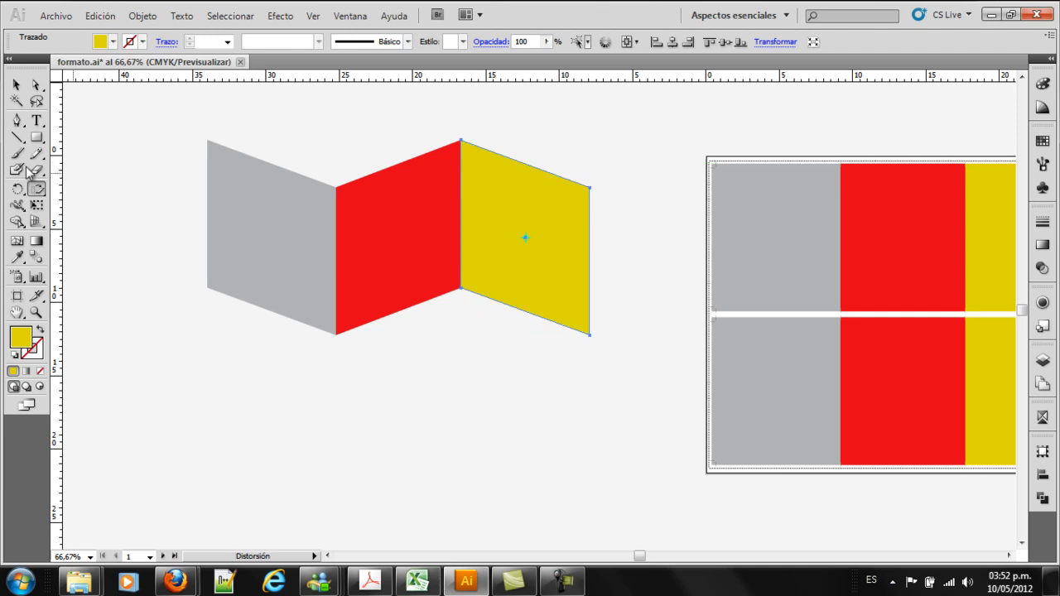
key("v")
left_click(618, 396)
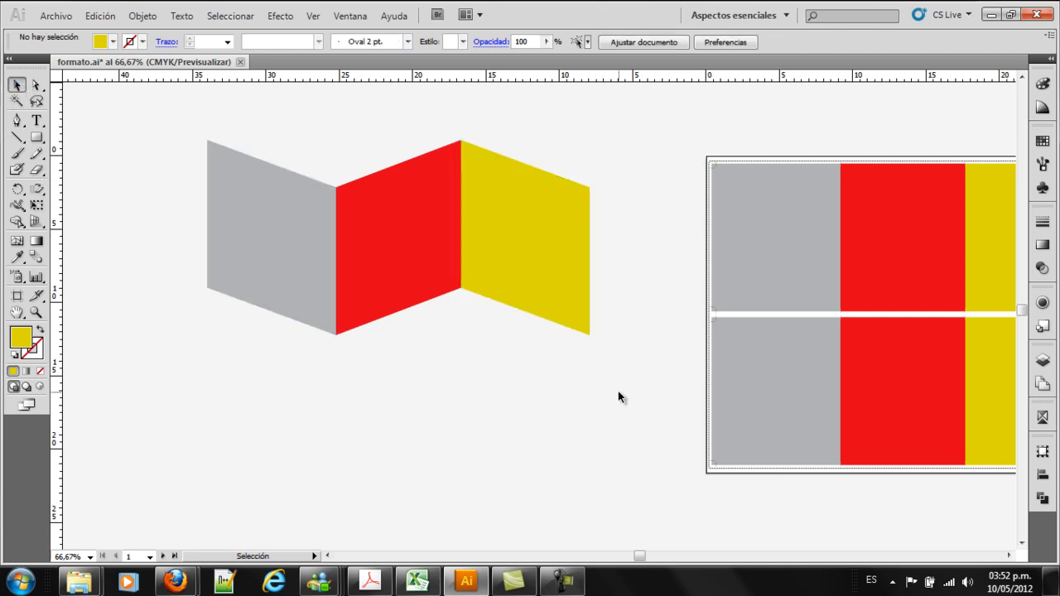
Delete the three sheared panel copies beside the artboard
key("space")
left_click_drag(638, 379, 572, 380)
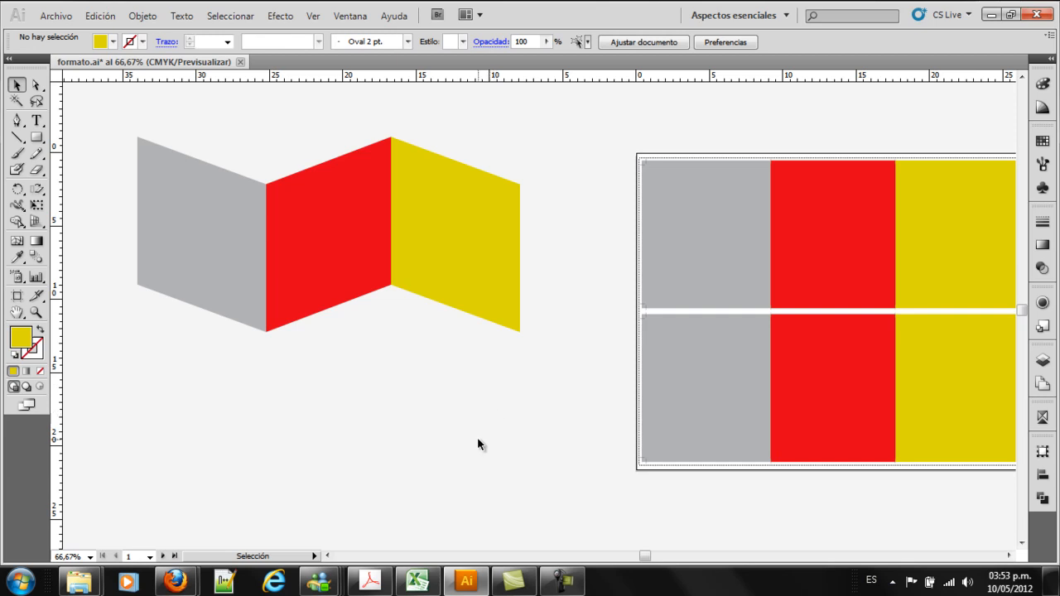
key("space")
left_click_drag(788, 406, 774, 390)
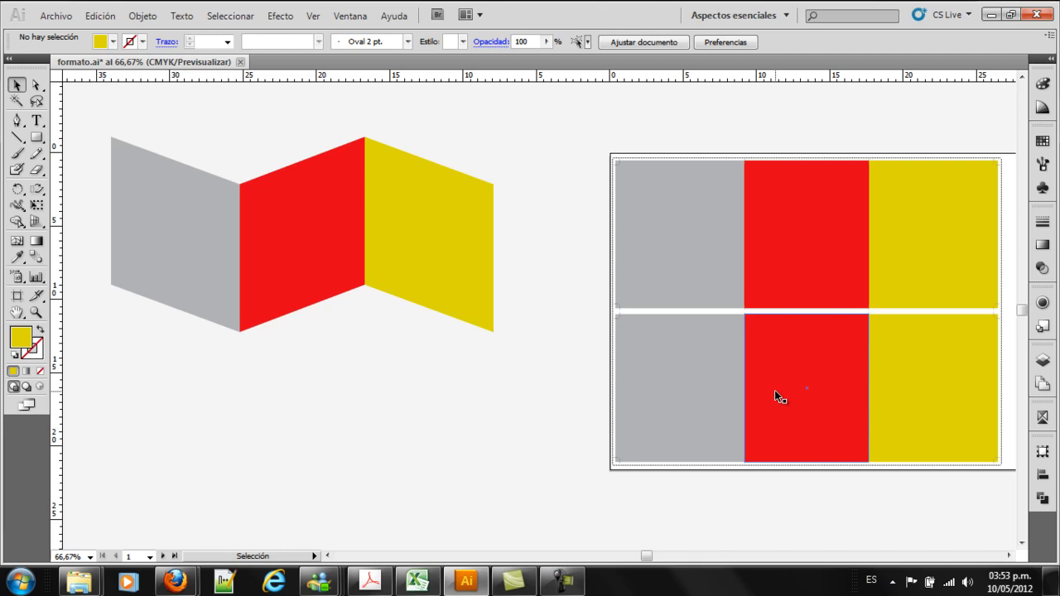
left_click(571, 348)
left_click_drag(98, 123, 526, 352)
key("Delete")
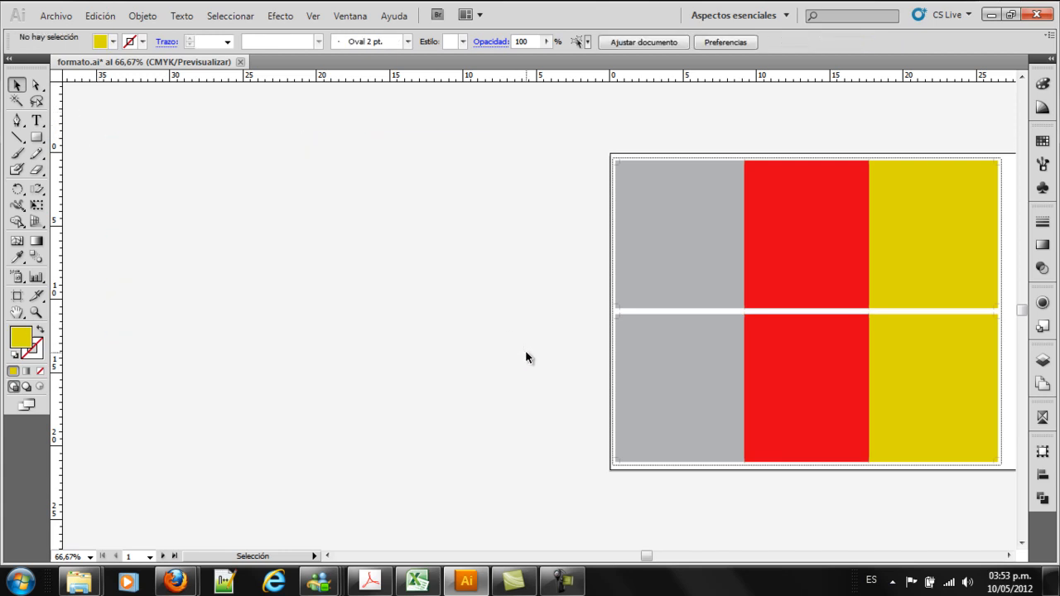
Delete the two vertical crop marks in the gap between the upper and lower gray panels
key("space")
left_click_drag(749, 386, 558, 356)
key("z")
left_click_drag(393, 260, 655, 303)
left_click(16, 85)
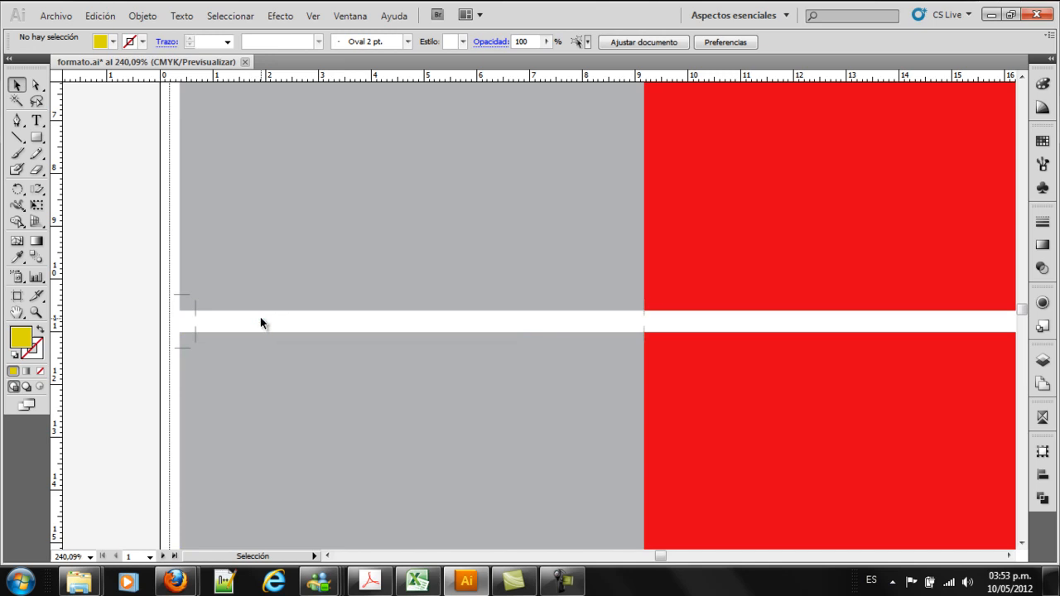
key("z")
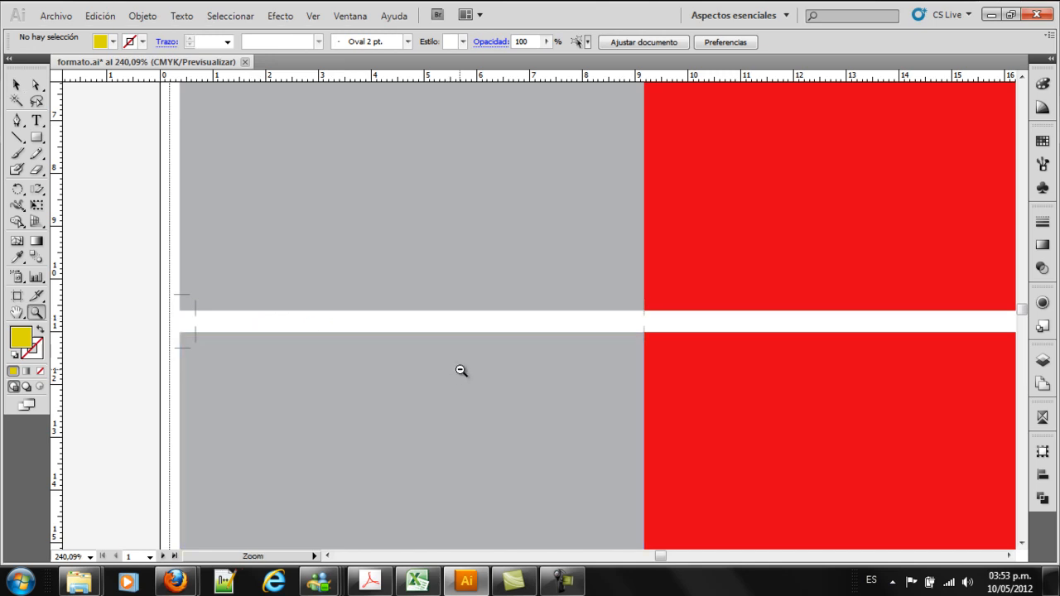
left_click(460, 372, "alt")
left_click(644, 375, "alt")
left_click(651, 372, "alt")
left_click_drag(582, 309, 610, 385)
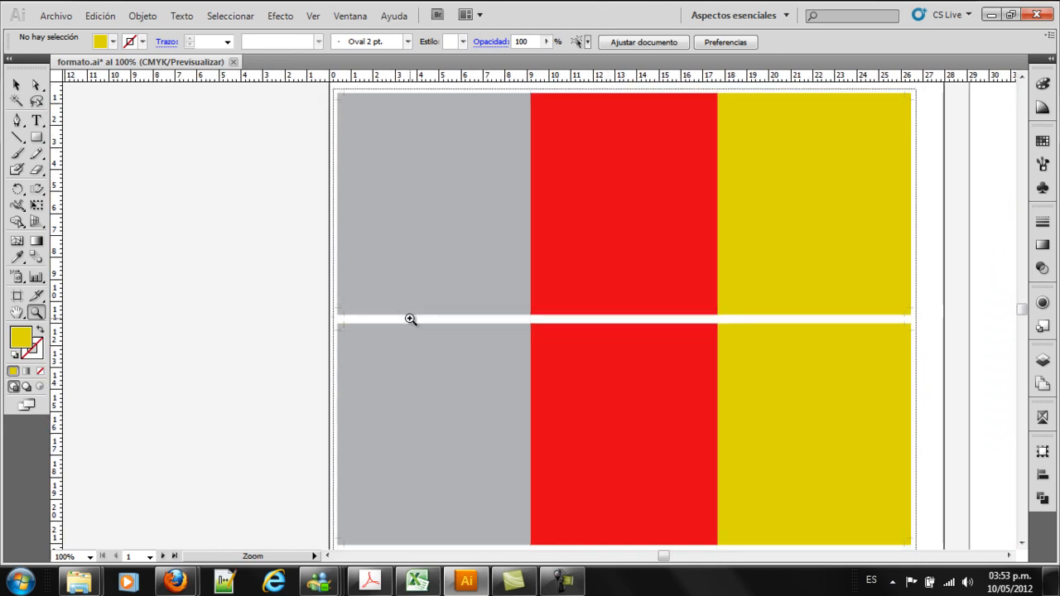
left_click_drag(274, 287, 492, 370)
left_click(16, 84)
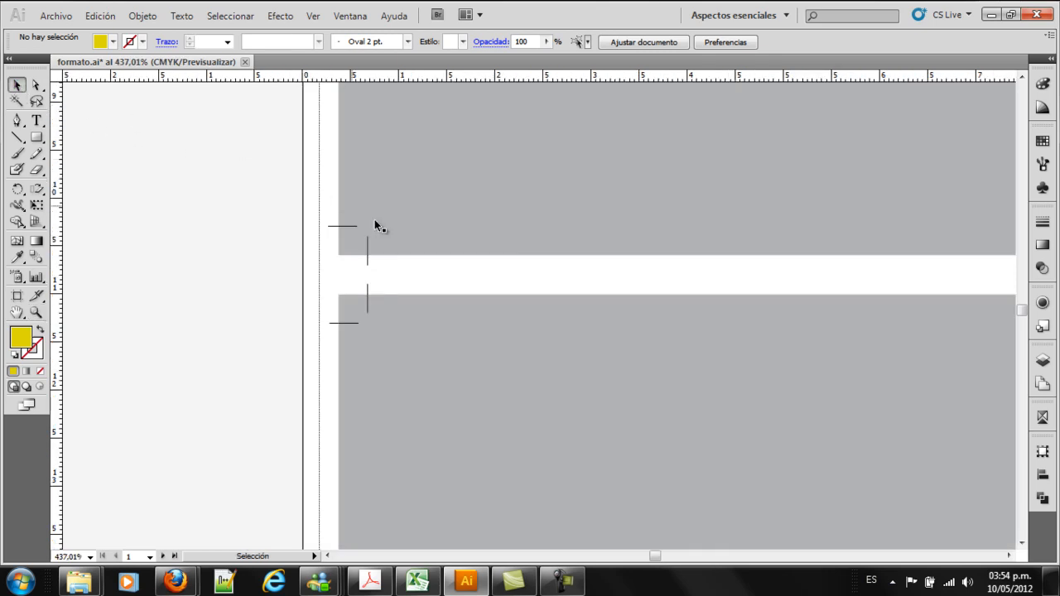
left_click(367, 249)
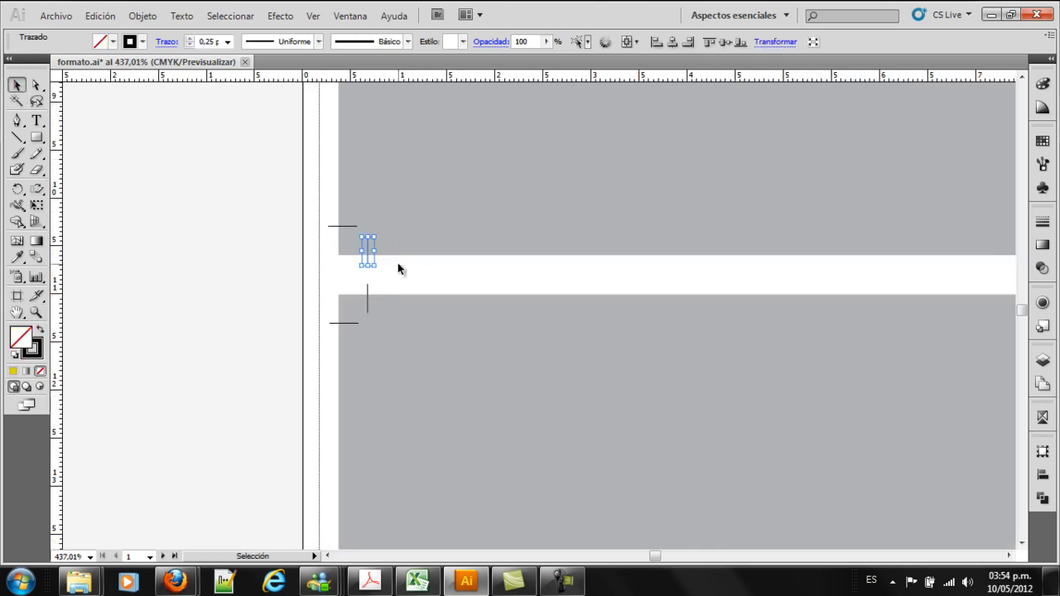
key("Delete")
left_click(368, 290)
key("Delete")
Examine the crop marks at the outer corners of the upper and lower gray panels
key("z")
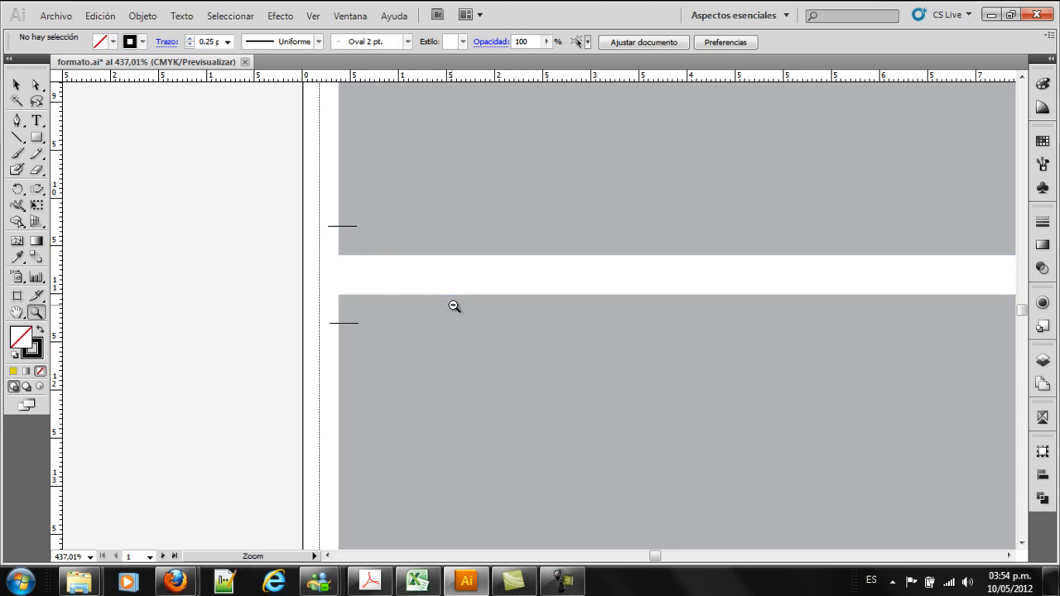
left_click(451, 306, "alt")
left_click(461, 307, "alt")
left_click(464, 307, "alt")
left_click(482, 308, "alt")
left_click(688, 353, "alt")
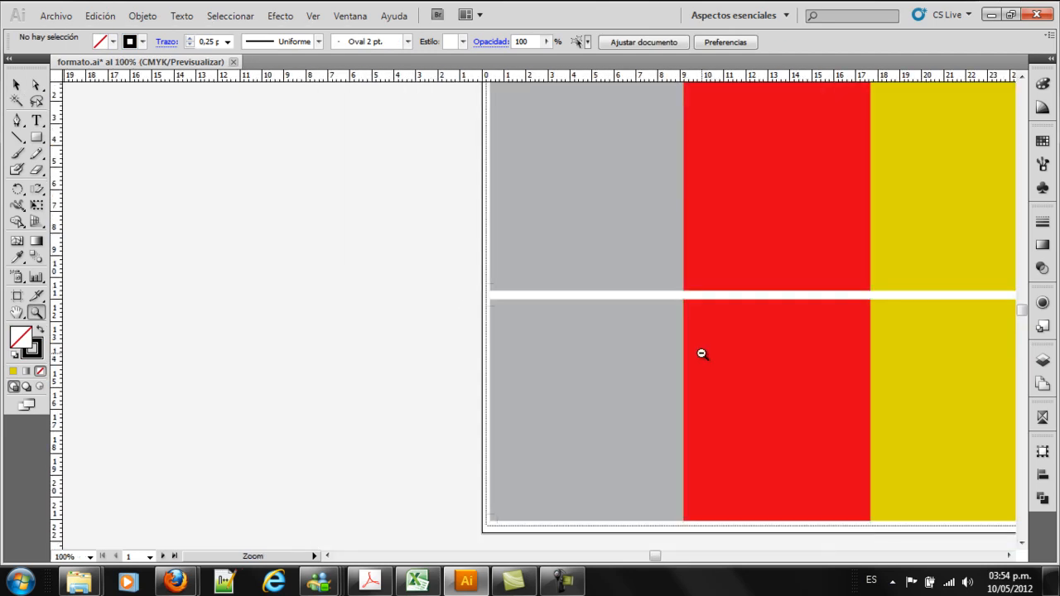
left_click(701, 354, "alt")
left_click_drag(397, 118, 436, 150)
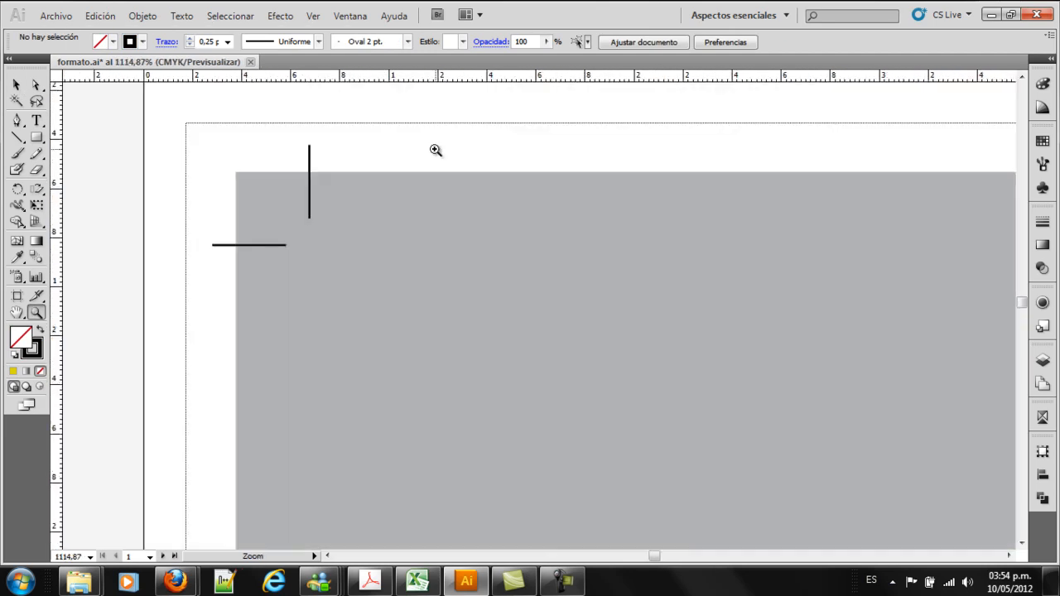
left_click(492, 414, "alt")
left_click(492, 414, "alt")
left_click(493, 413, "alt")
left_click(494, 414, "alt")
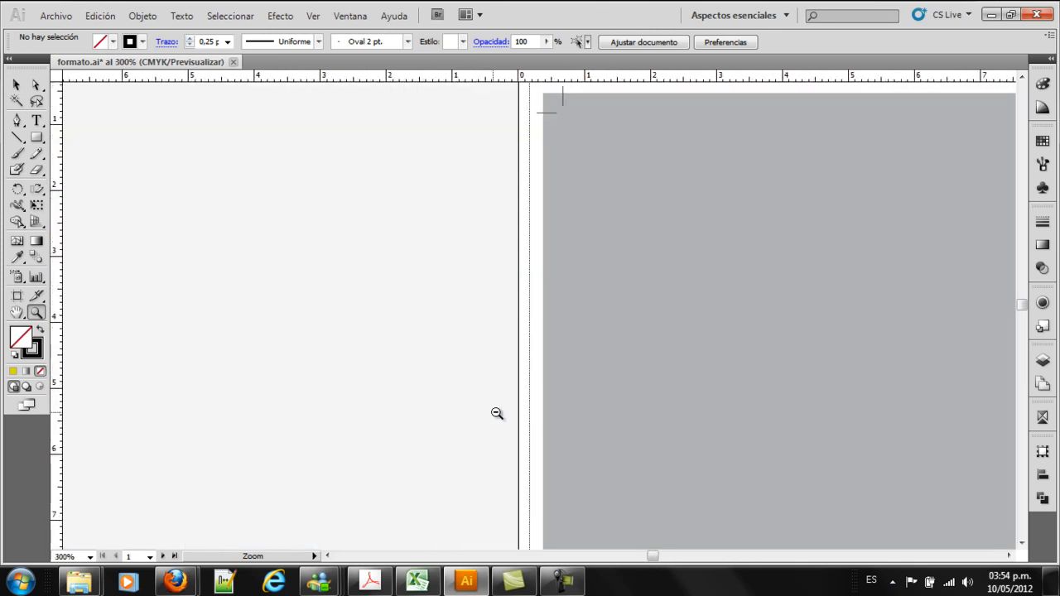
left_click(633, 444, "alt")
left_click(684, 460, "alt")
left_click(684, 460, "alt")
left_click_drag(361, 455, 468, 522)
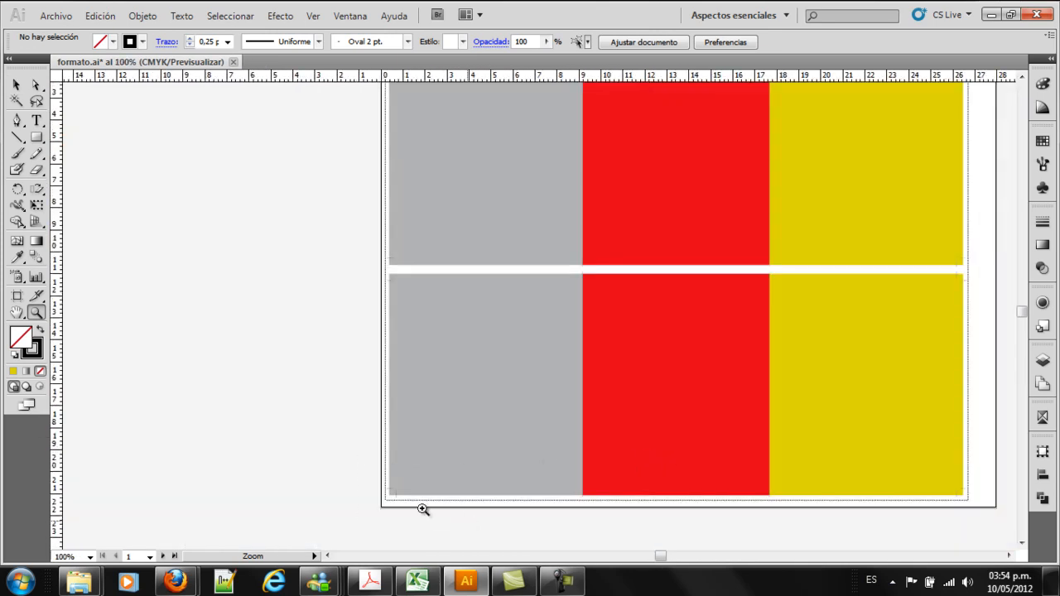
Delete the two vertical crop marks in the gap between the upper and lower yellow panels
left_click(514, 321, "alt")
left_click(705, 267, "alt")
left_click(705, 267, "alt")
left_click(705, 267, "alt")
left_click(705, 266, "alt")
left_click(705, 266, "alt")
left_click(704, 266, "alt")
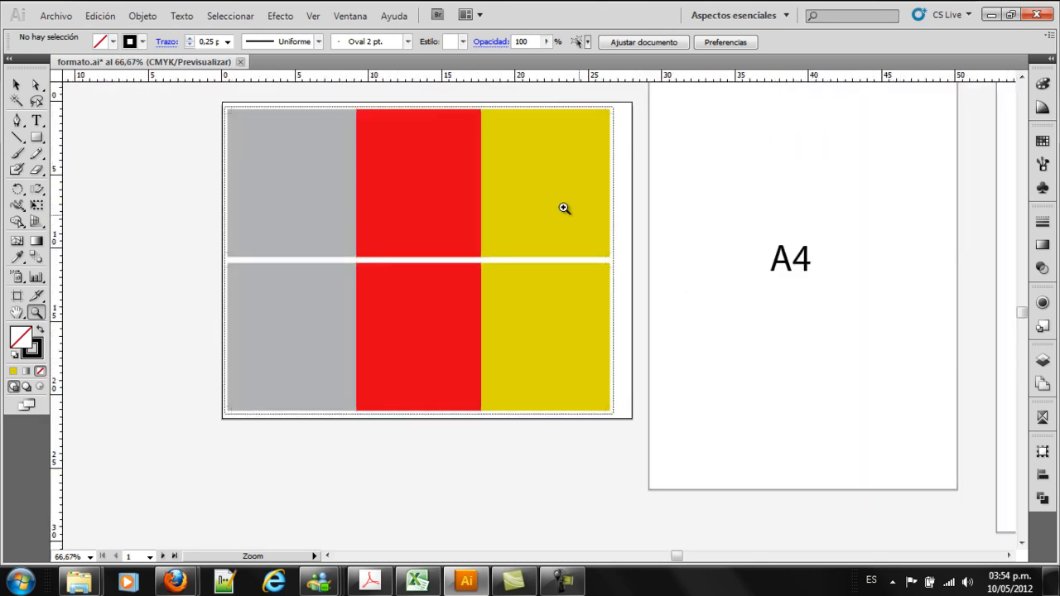
left_click_drag(549, 221, 674, 324)
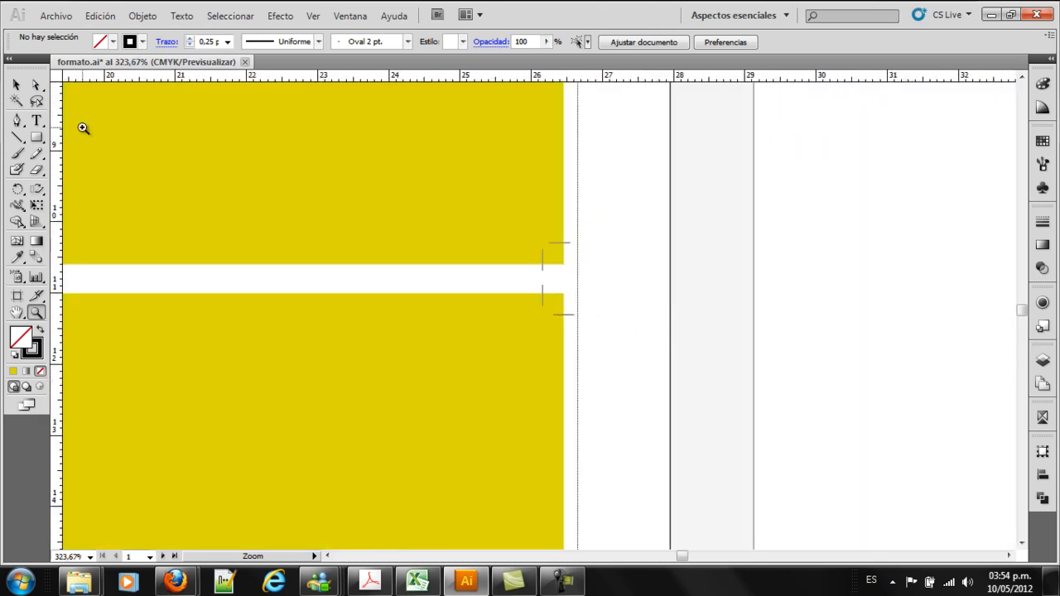
left_click(17, 85)
left_click(542, 267)
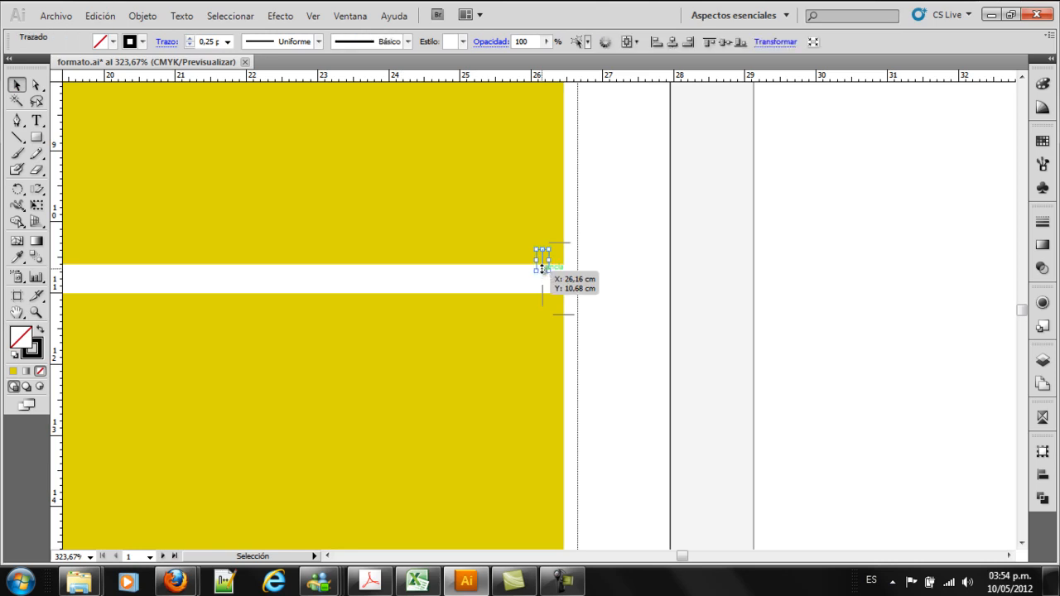
key("Delete")
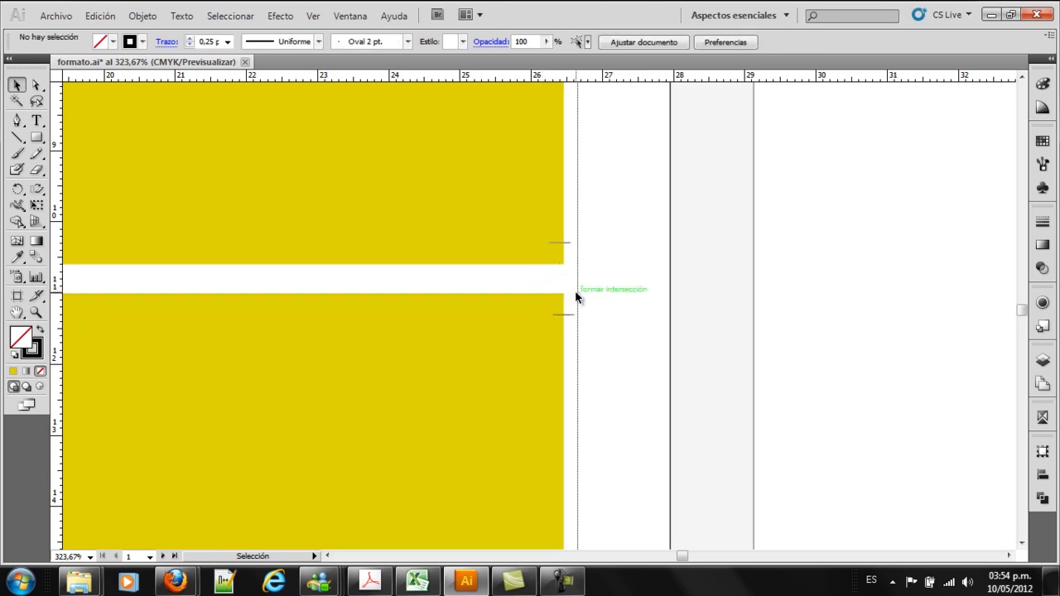
Examine the dashed fold marks in the gap between the rows where the gray and red panels meet
key("z")
left_click(386, 279, "alt")
left_click(406, 289, "alt")
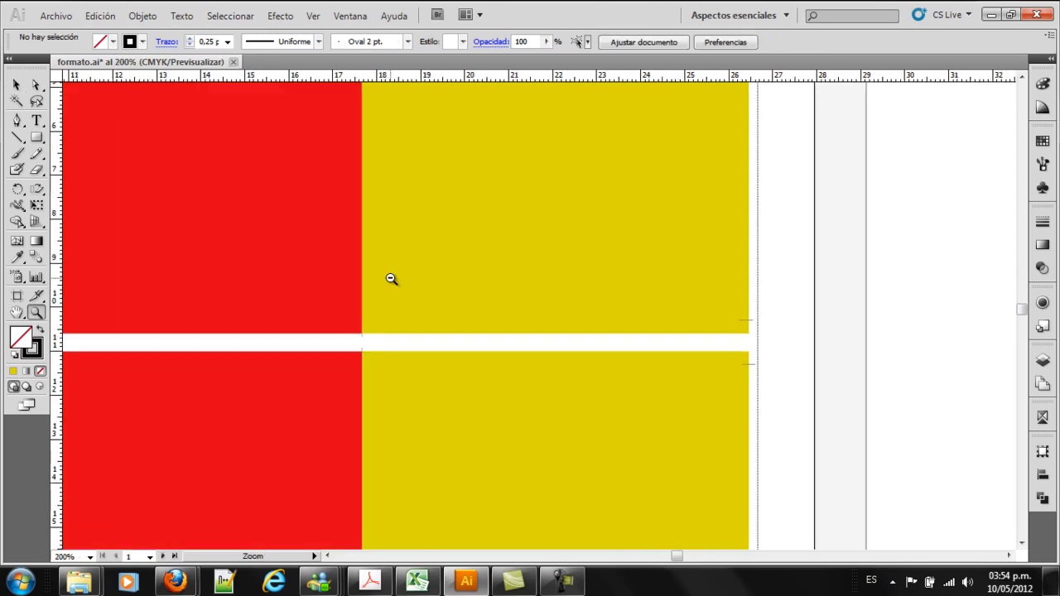
left_click(468, 325, "alt")
left_click(472, 327, "alt")
left_click(487, 327, "alt")
left_click_drag(432, 300, 490, 329)
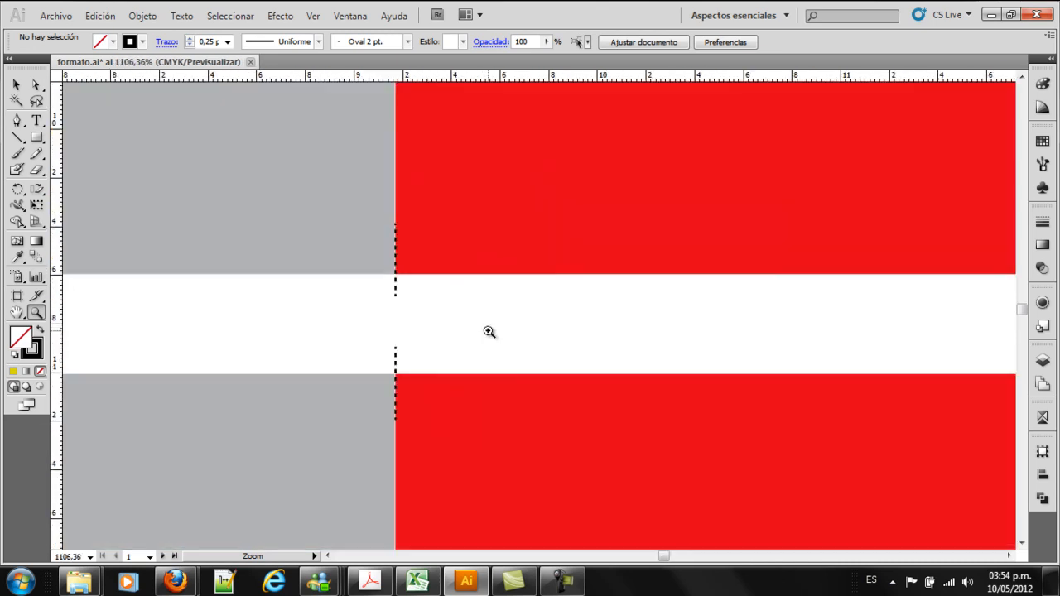
left_click(474, 345, "alt")
left_click(522, 343, "alt")
left_click(550, 336, "alt")
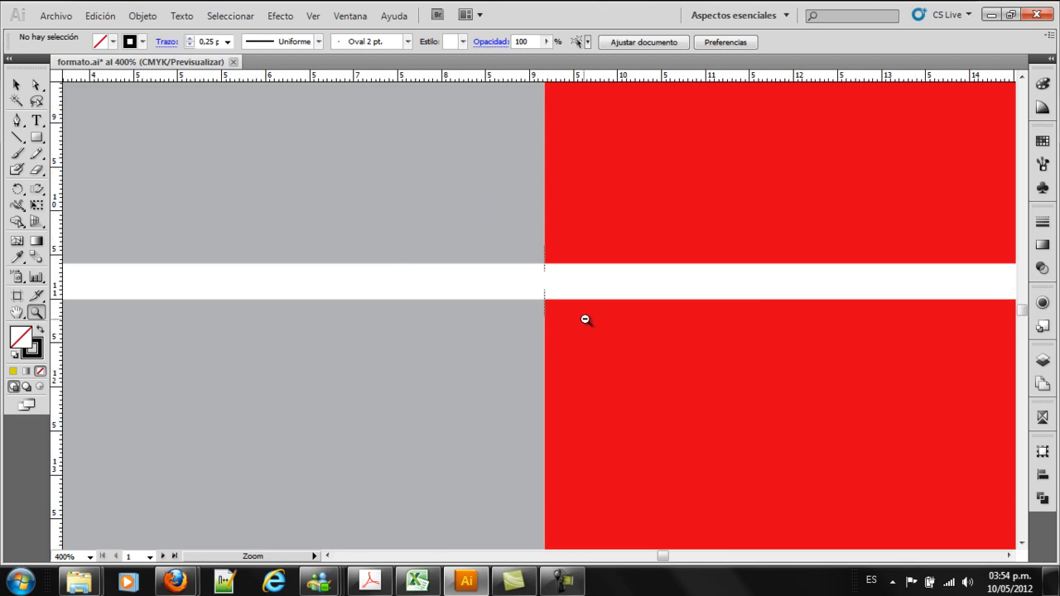
left_click(584, 319, "alt")
left_click(586, 318, "alt")
left_click(588, 318, "alt")
left_click(587, 317, "alt")
left_click(588, 317, "alt")
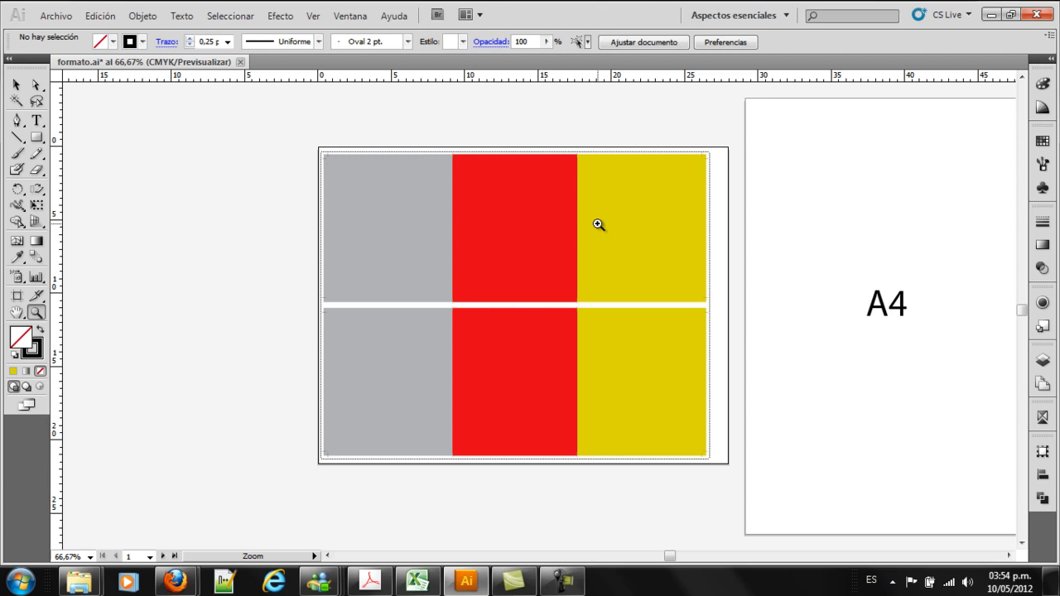
Show the hidden guides over the panel layout
left_click(16, 84)
right_click(166, 176)
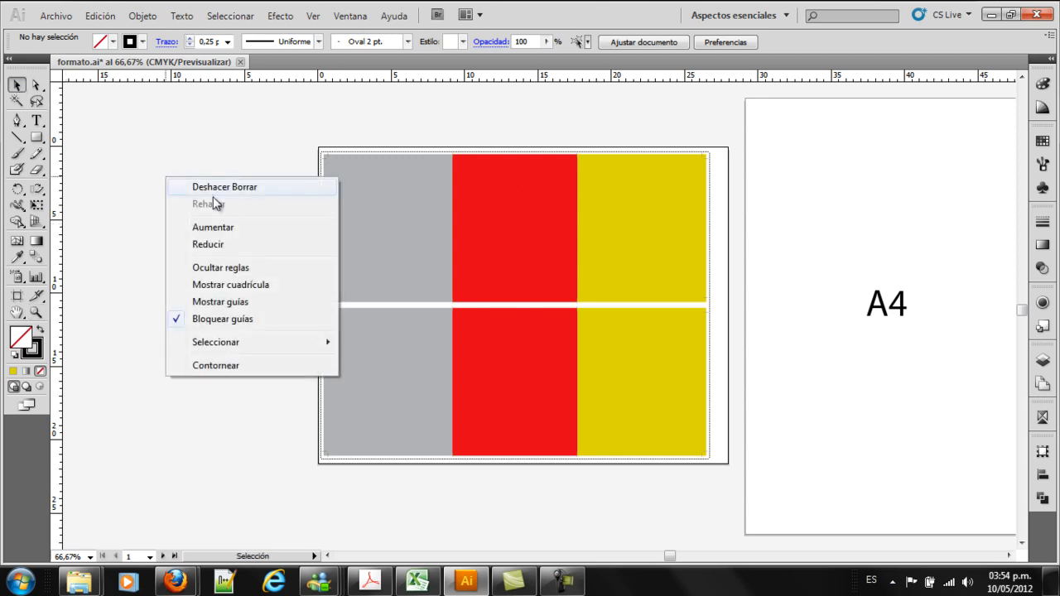
left_click(244, 302)
key("z")
left_click_drag(258, 139, 764, 329)
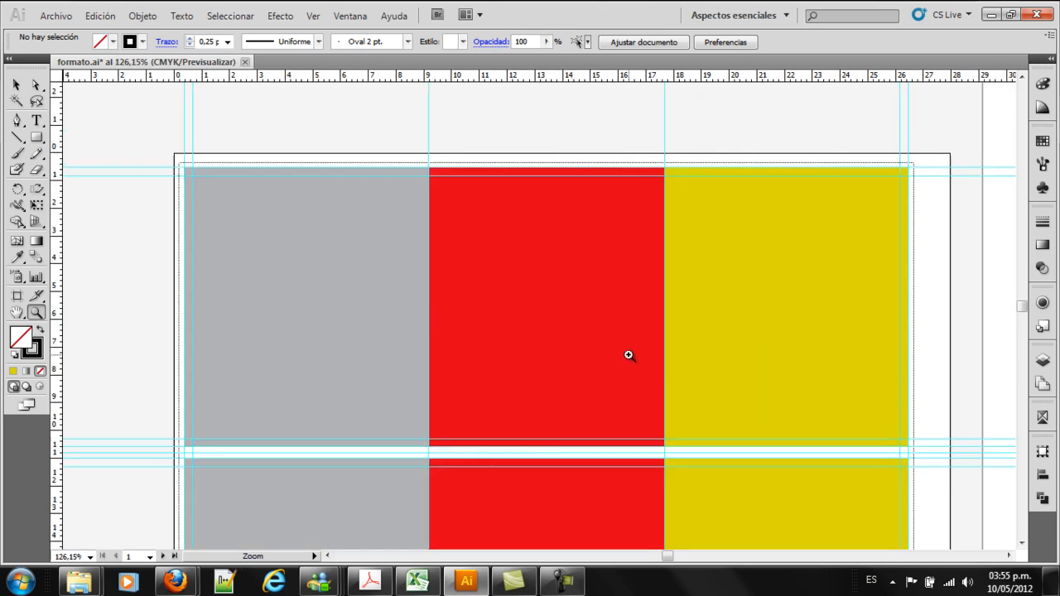
Draw a rectangle across the upper three panels within the inner margin guides, with a blue fill and no stroke
key("m")
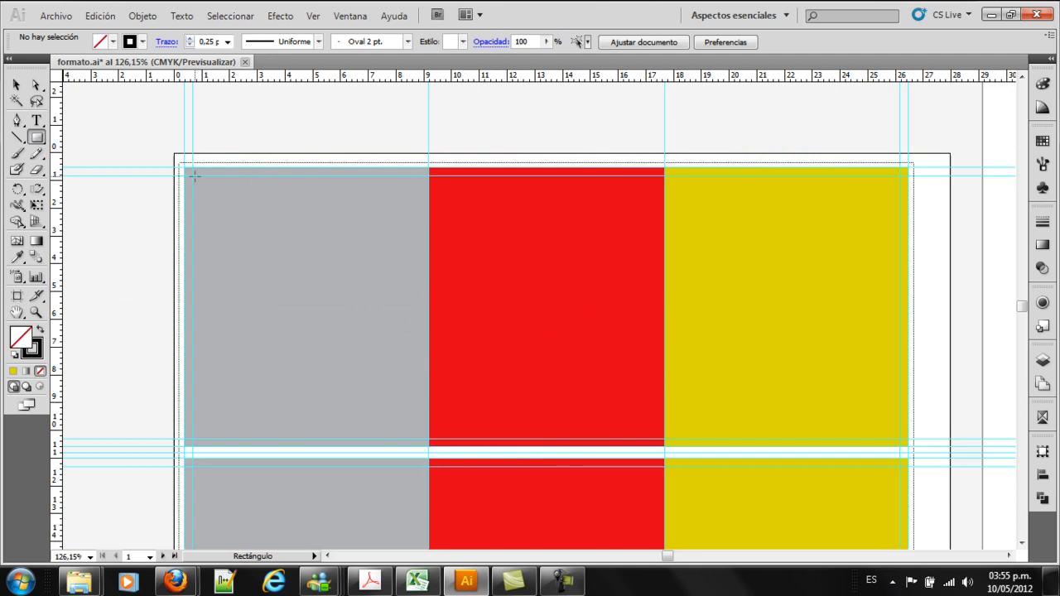
left_click_drag(192, 175, 899, 438)
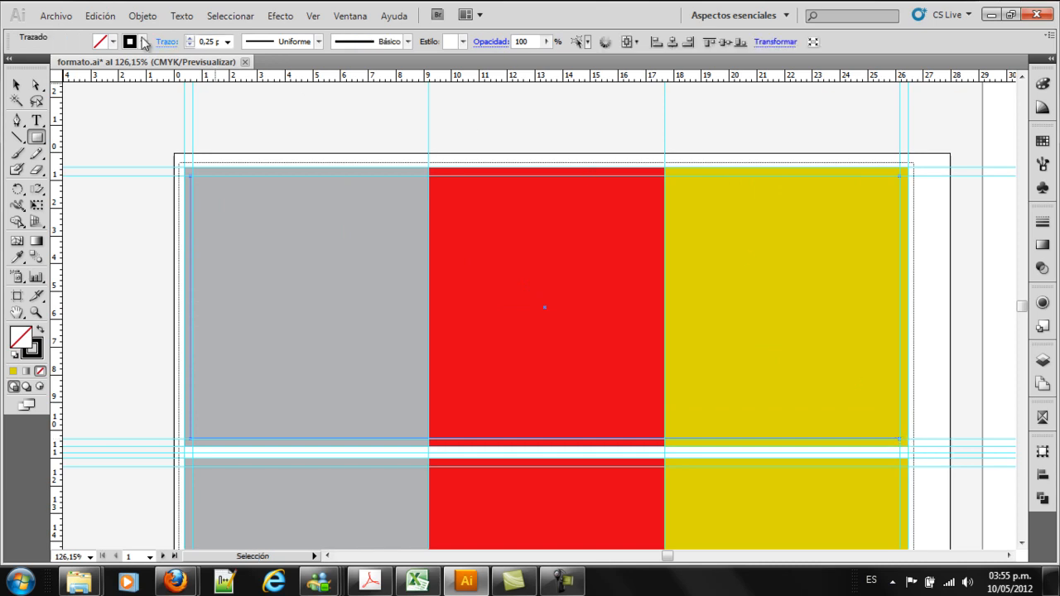
left_click(112, 42)
left_click(80, 56)
left_click(142, 42)
left_click(143, 41)
left_click(5, 56)
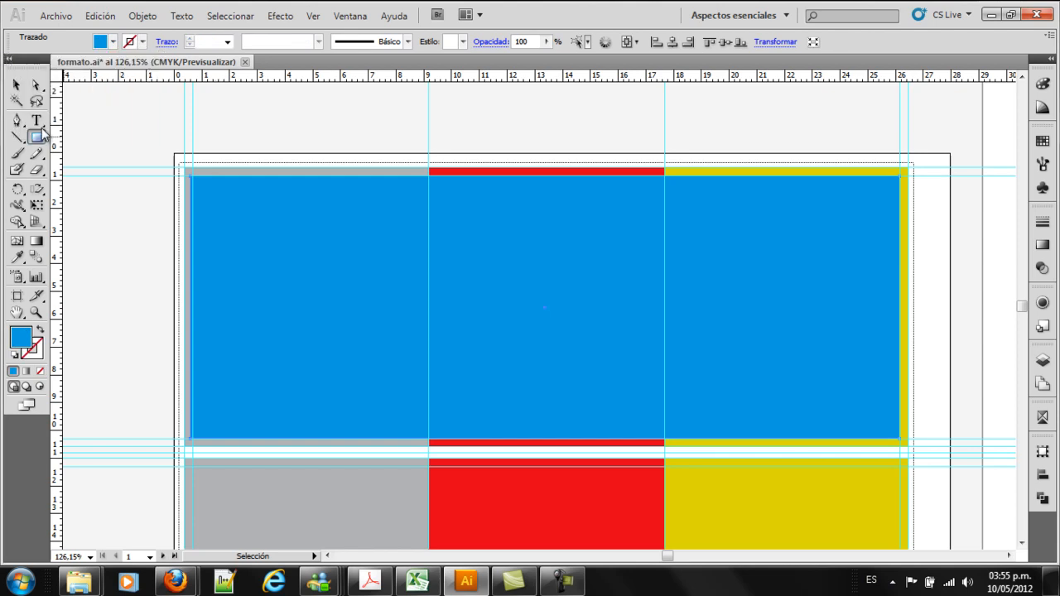
Align the blue rectangle's left edge exactly with the inner left margin guide
left_click_drag(192, 309, 232, 330)
key("z")
left_click(693, 370, "alt")
left_click(692, 370, "alt")
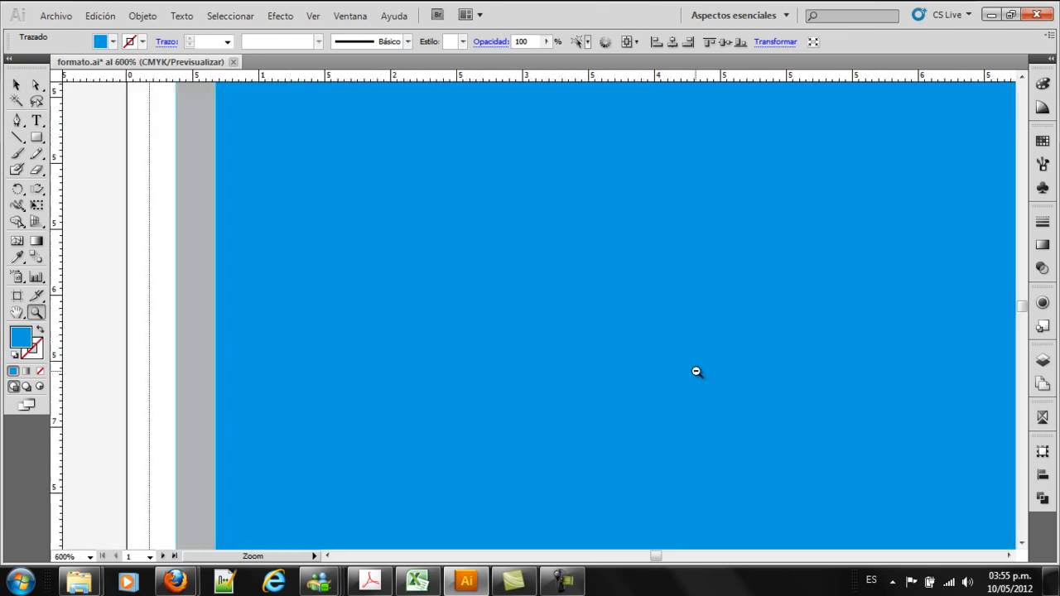
left_click(693, 369, "alt")
left_click(696, 371, "alt")
left_click(699, 372, "alt")
left_click(719, 370, "alt")
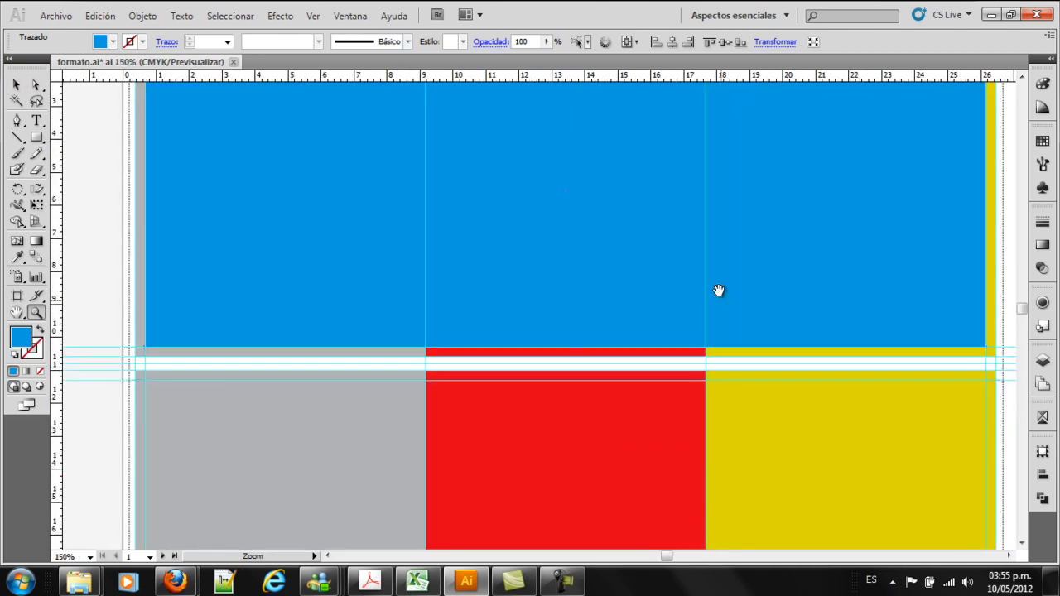
Check the width and height of the blue rectangle in its transform settings
left_click_drag(713, 275, 727, 397)
left_click(639, 324, "alt")
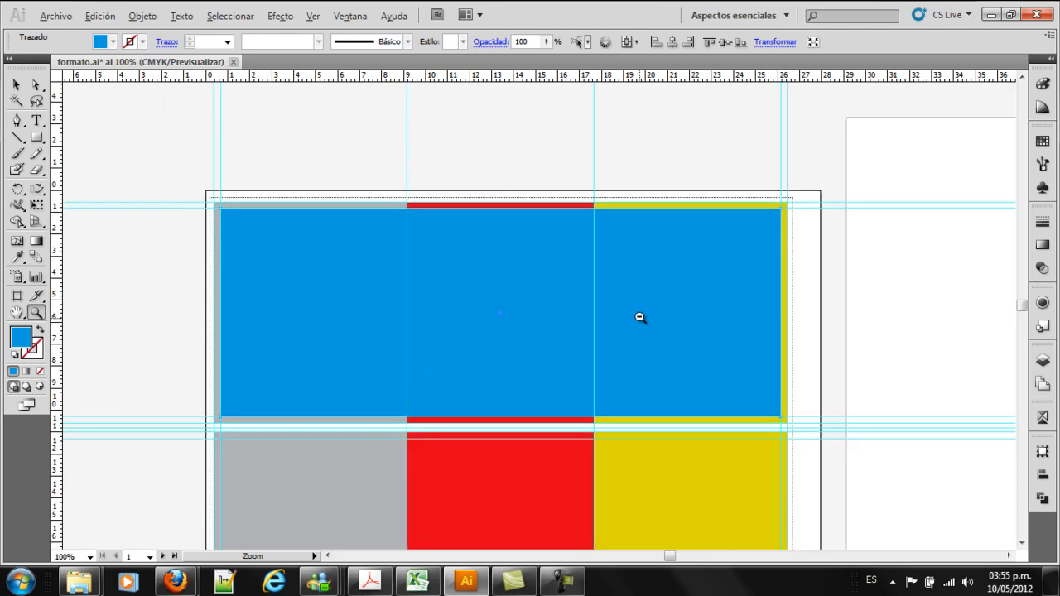
left_click(642, 328, "alt")
left_click(17, 85)
left_click(433, 303)
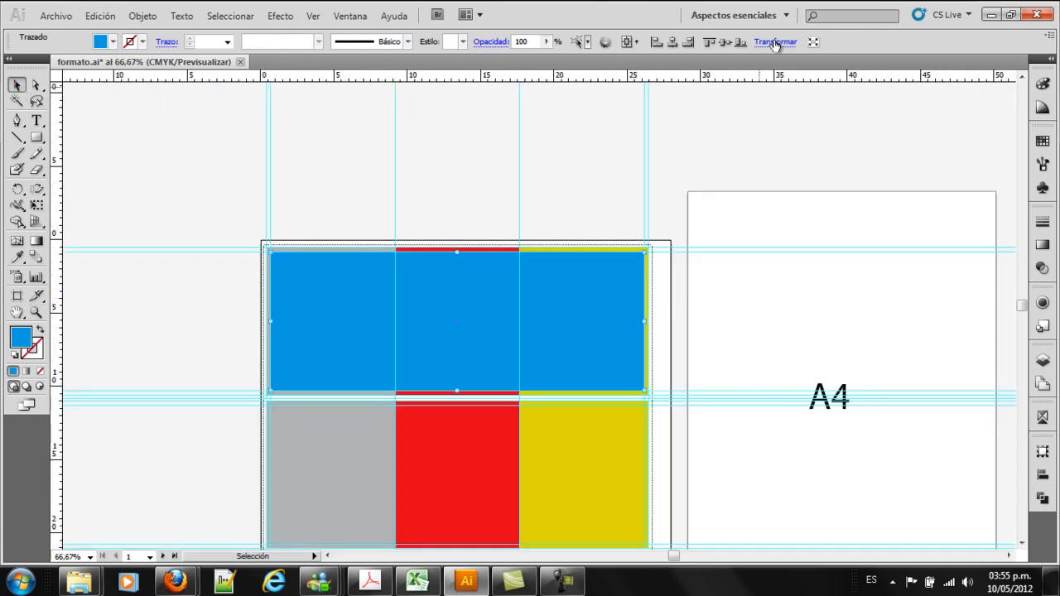
left_click(776, 41)
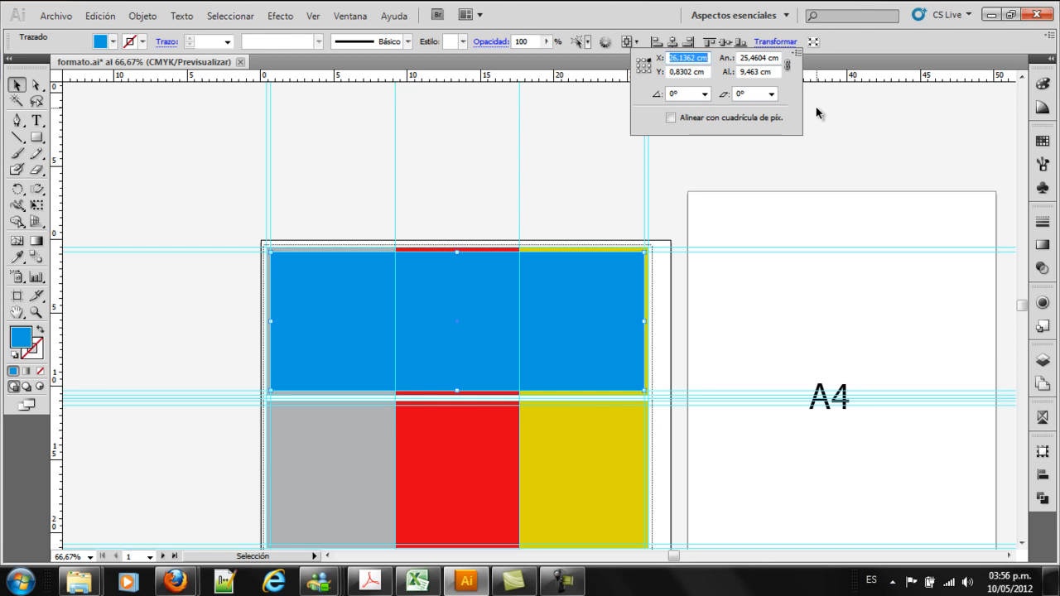
left_click(573, 155)
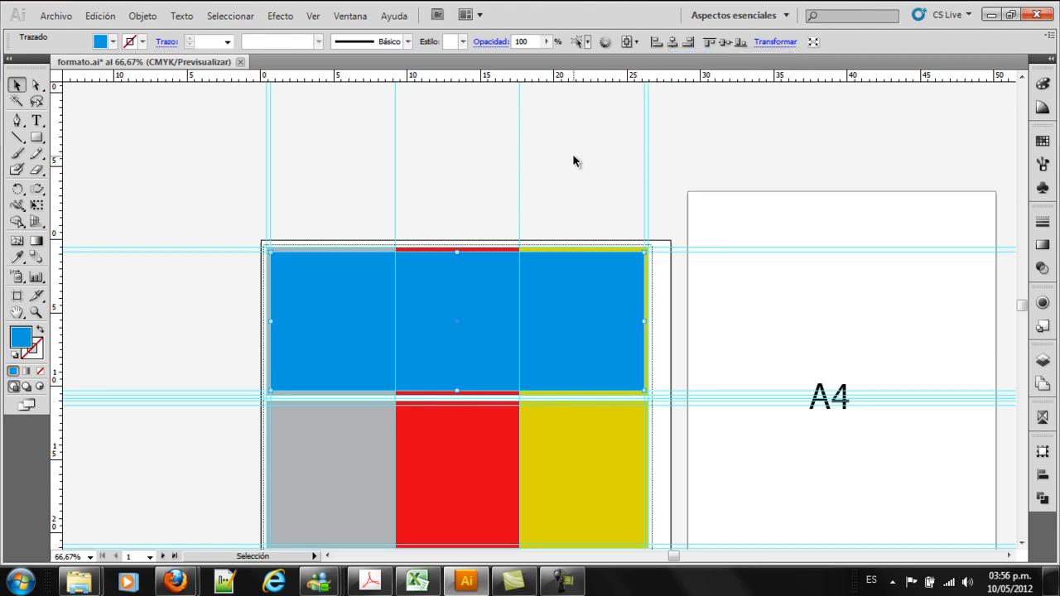
key("z")
left_click_drag(213, 219, 679, 512)
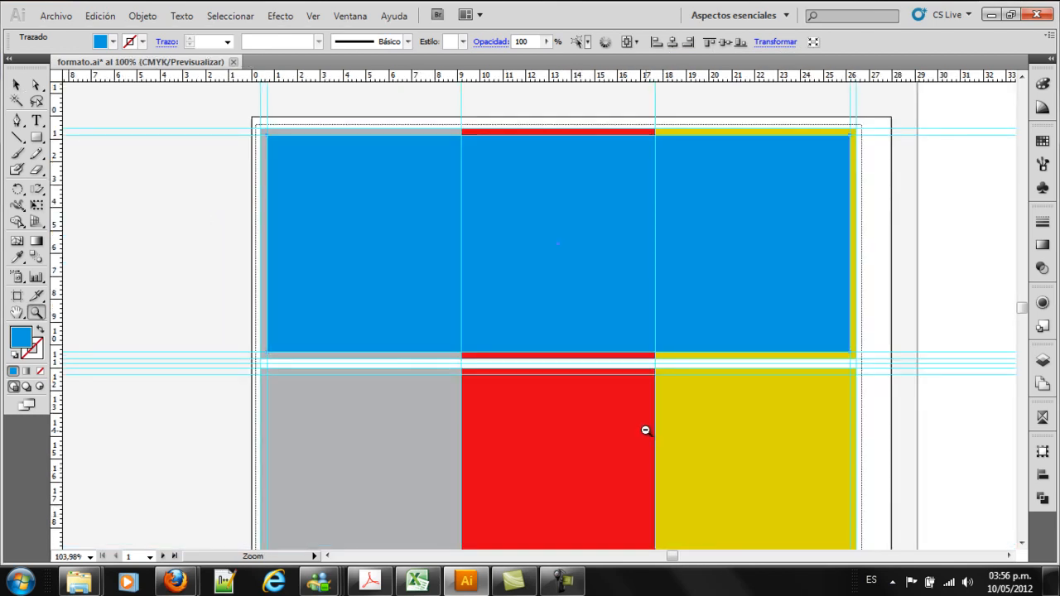
Narrow the blue rectangle to the upper gray panel, with its right edge on the first fold guide, and check its width and height
left_click(645, 431, "alt")
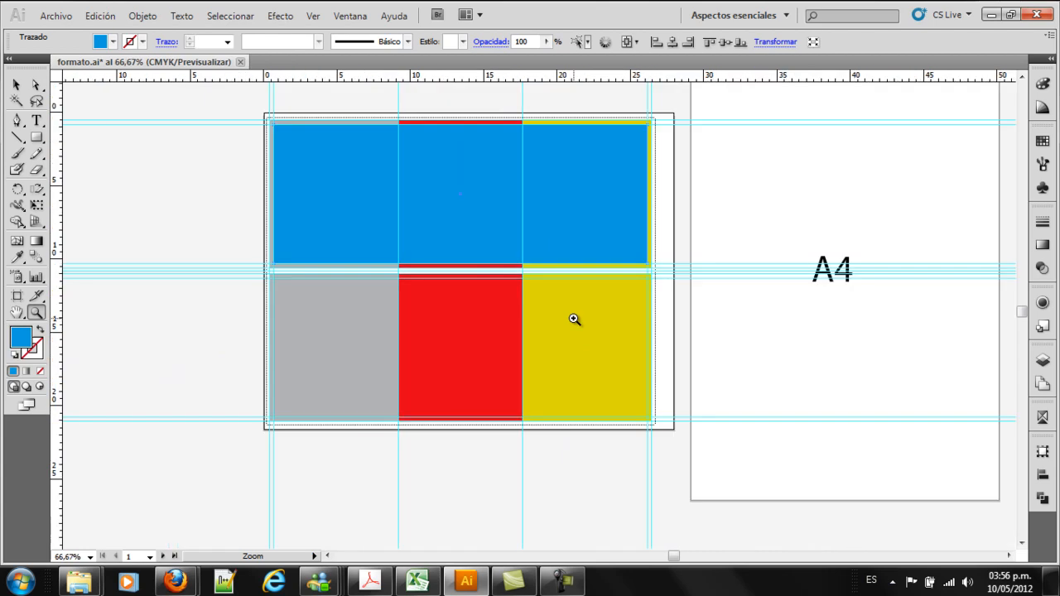
key("space")
left_click_drag(542, 289, 586, 319)
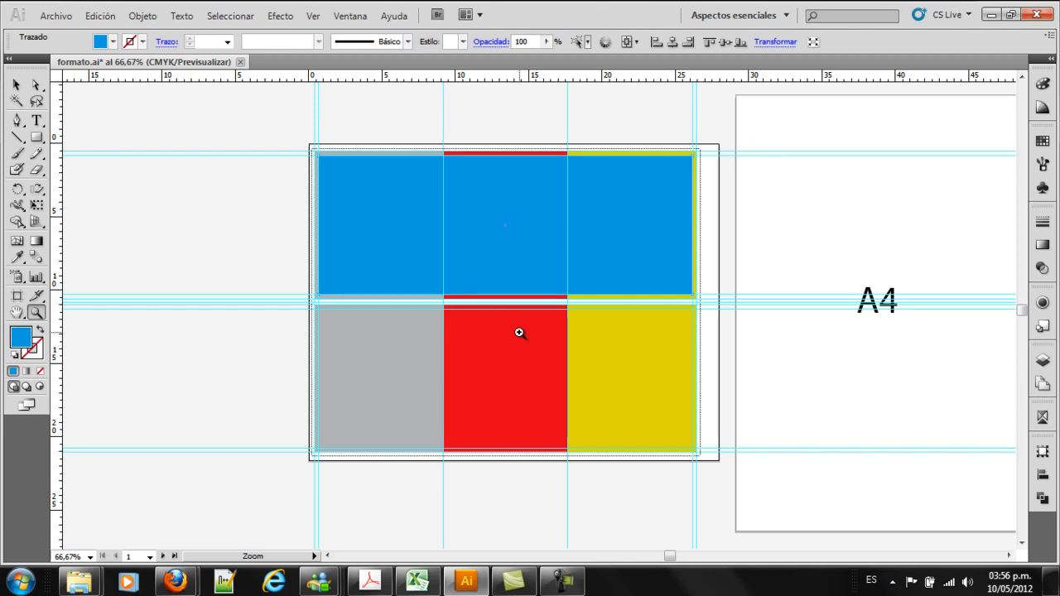
left_click(17, 84)
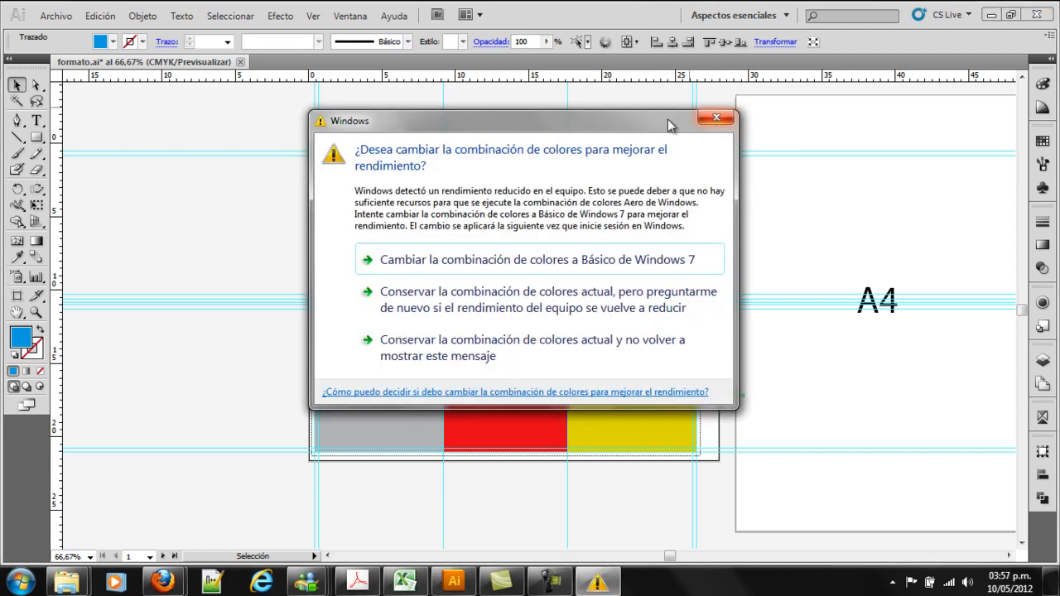
left_click_drag(671, 124, 766, 527)
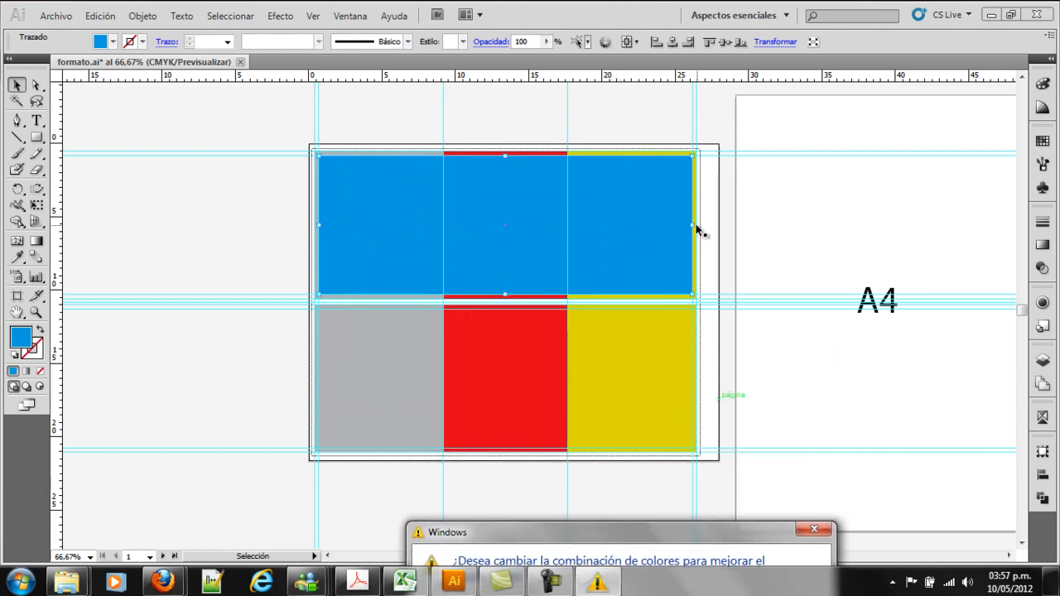
left_click_drag(692, 224, 446, 215)
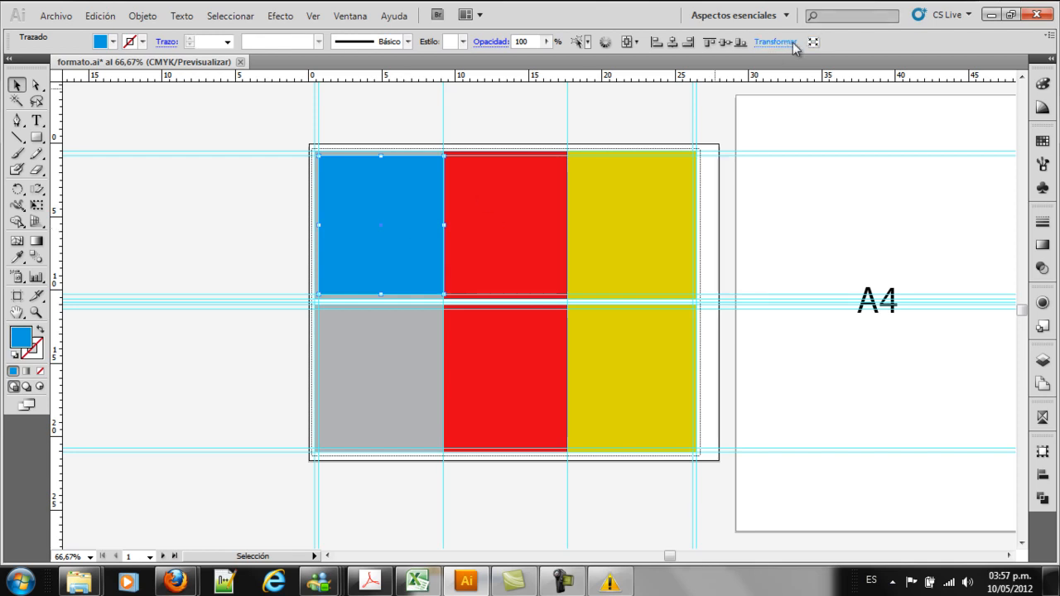
left_click(775, 41)
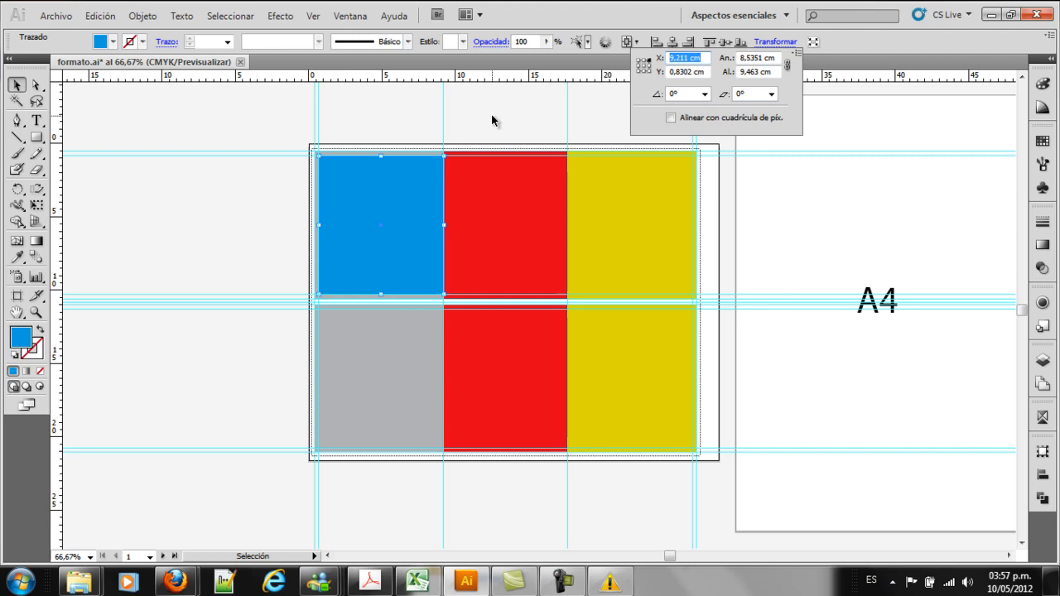
left_click(563, 582)
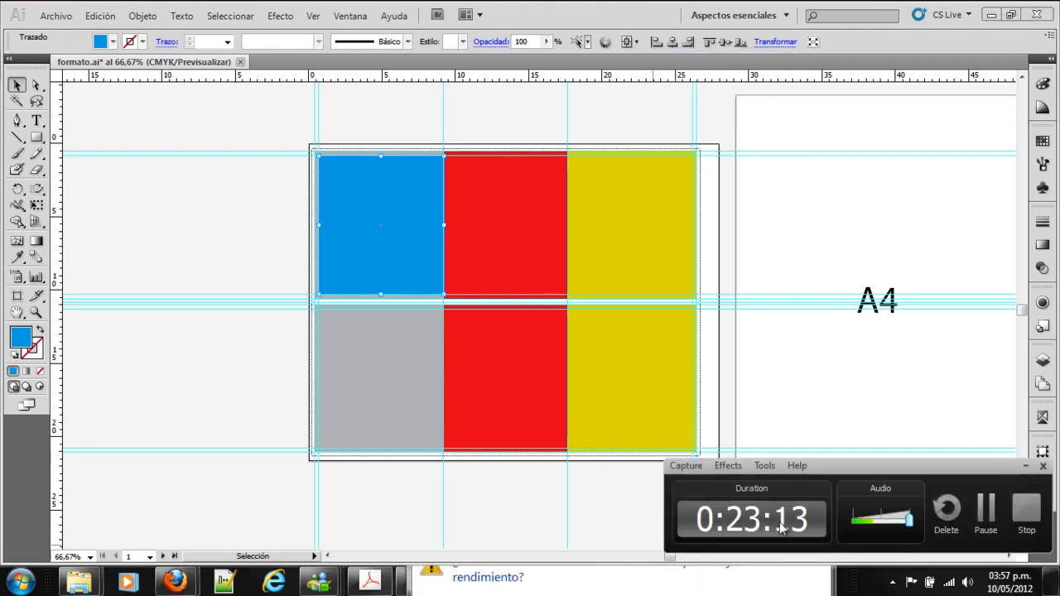